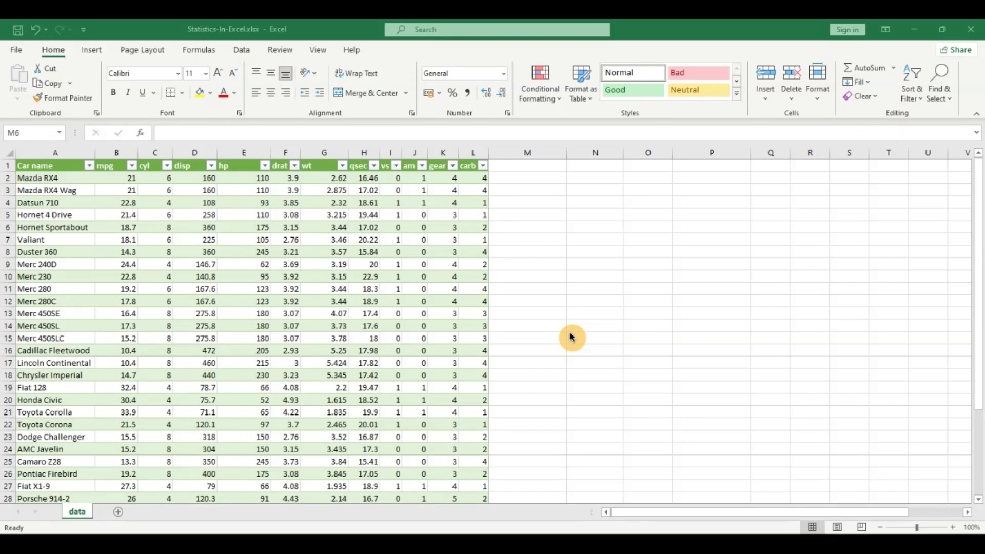
left_click(587, 228)
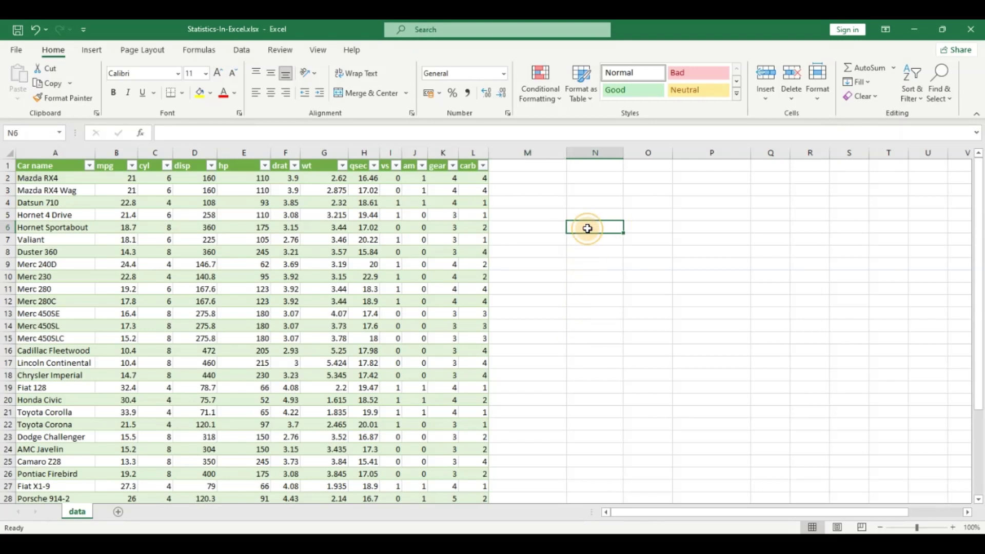
left_click(587, 228)
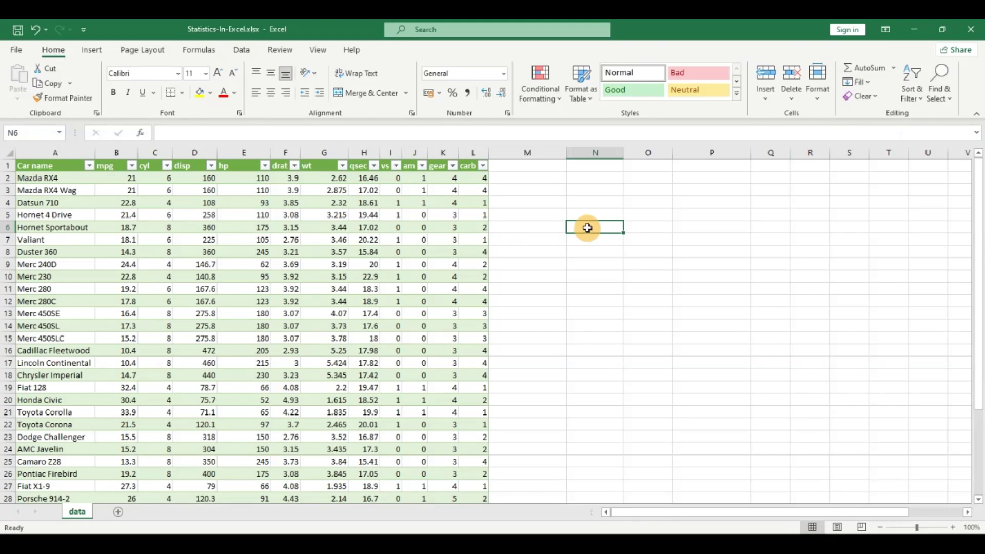
left_click(569, 200)
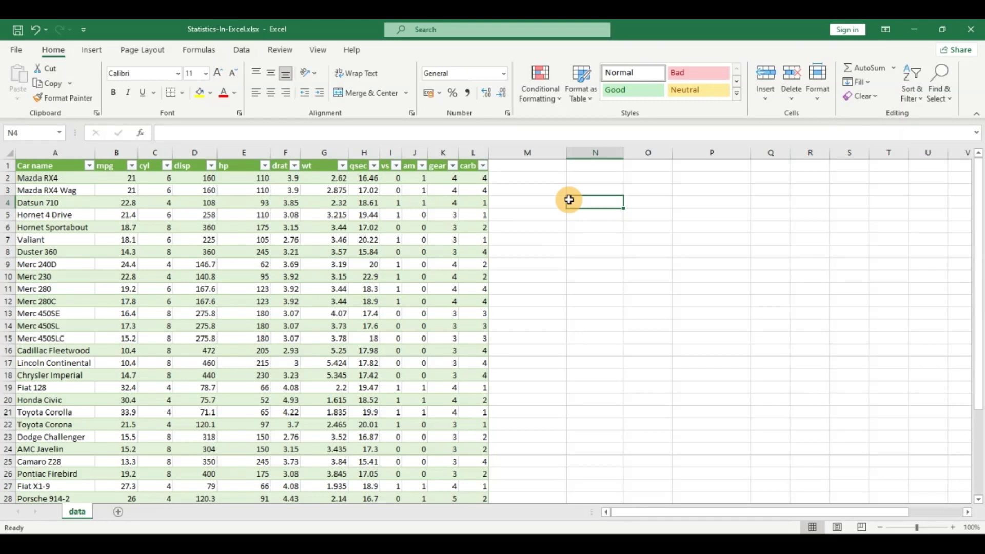
Look over the car table on the data sheet, from the header row down through the records
left_click(184, 211)
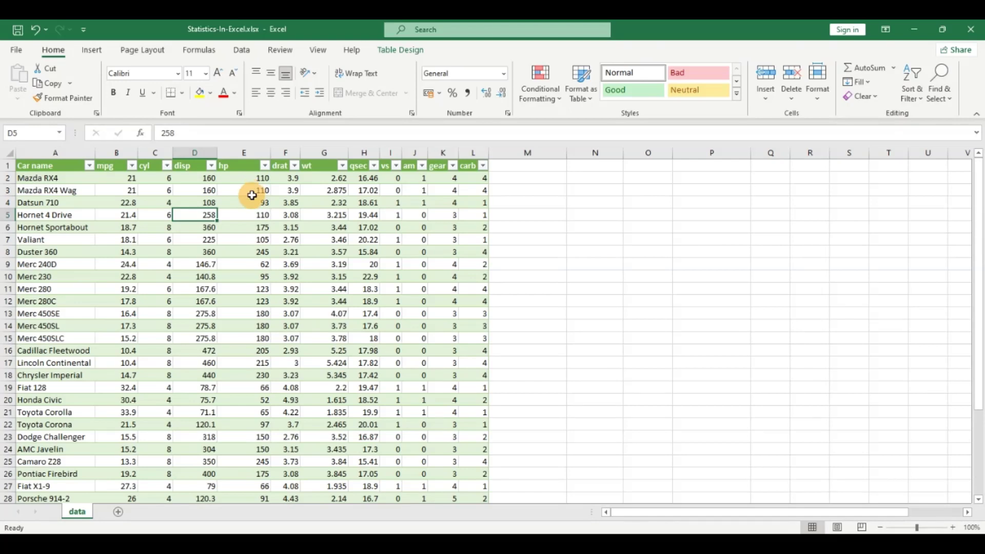
left_click(40, 165)
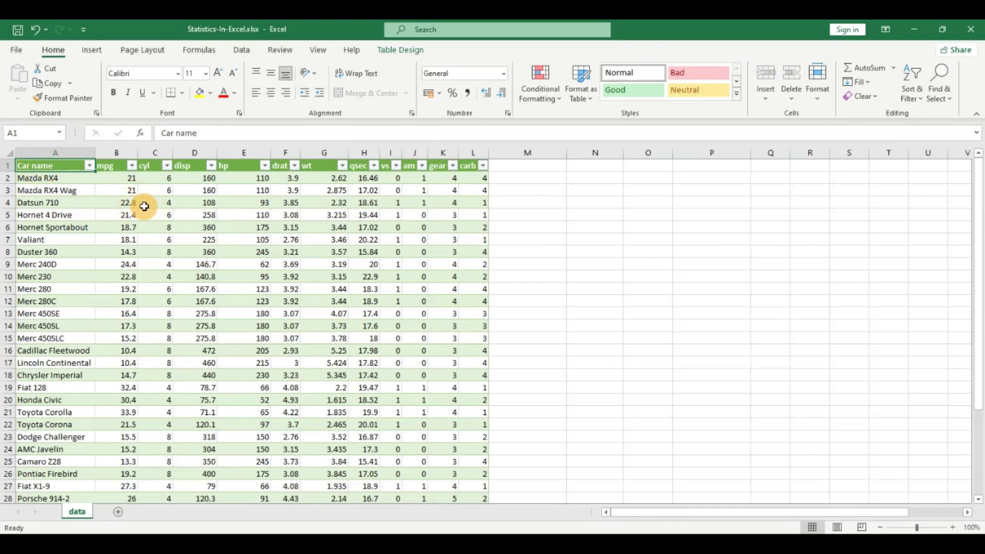
scroll(144, 207, "down", 3)
scroll(146, 207, "up", 3)
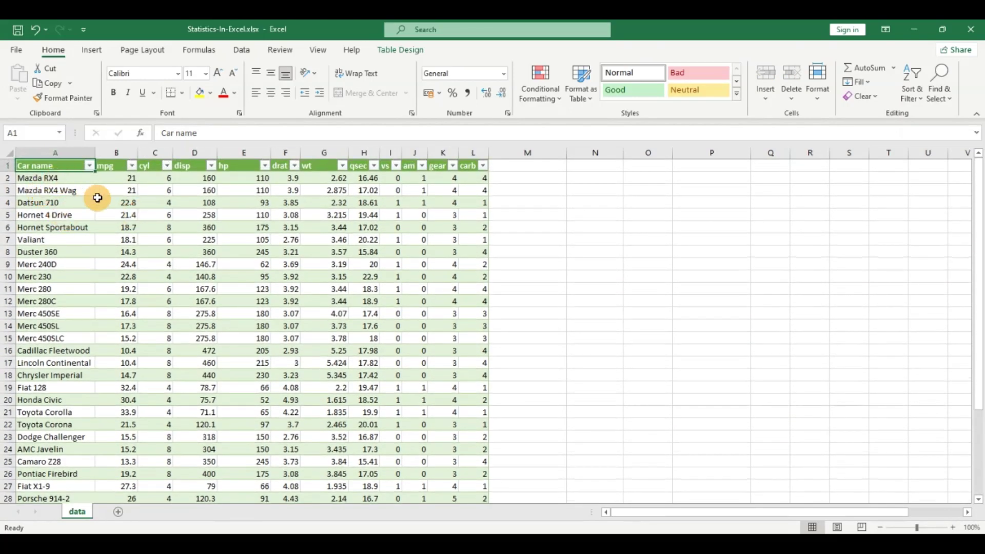
scroll(98, 198, "down", 2)
scroll(98, 198, "up", 2)
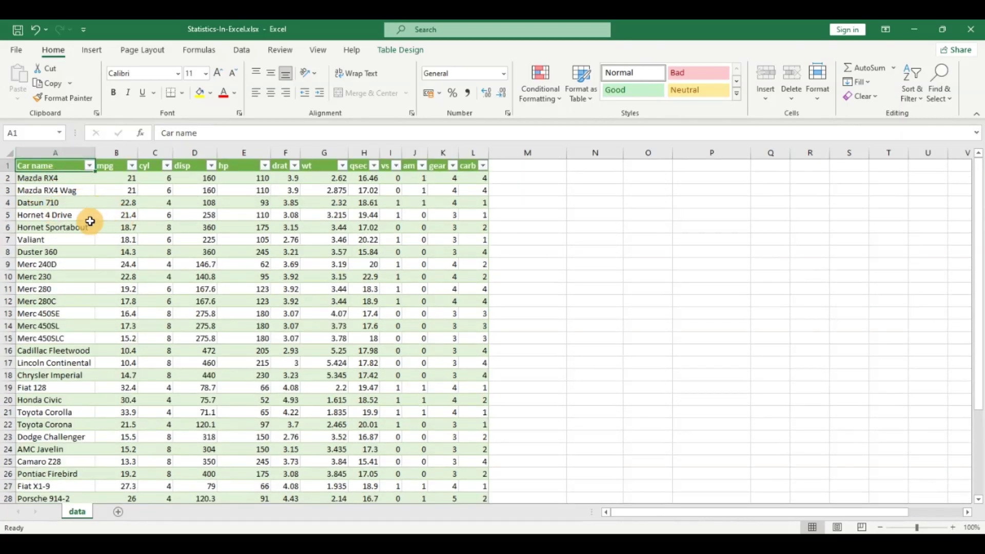
left_click(90, 203)
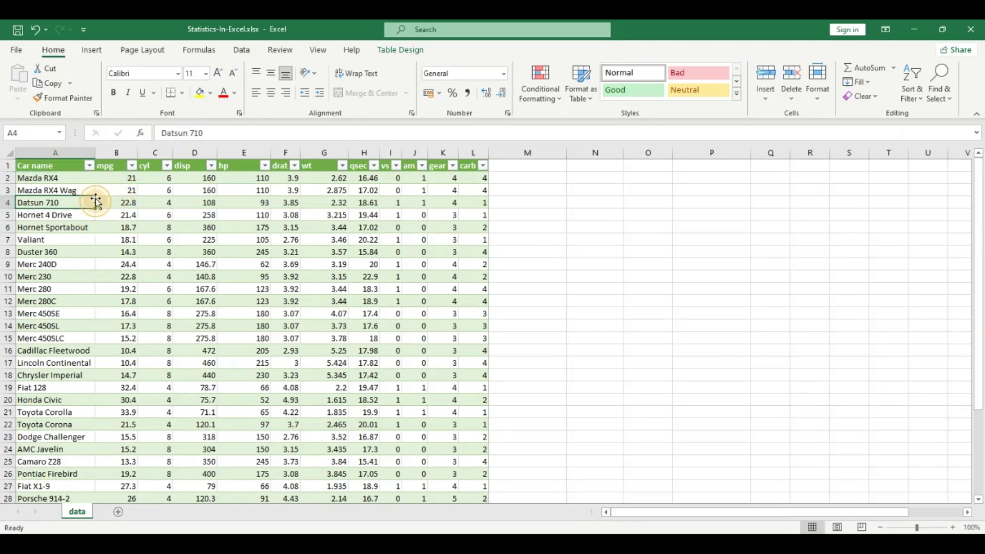
Go through the column headers in row 1 from Car name to carb and return to Car name
left_click(64, 168)
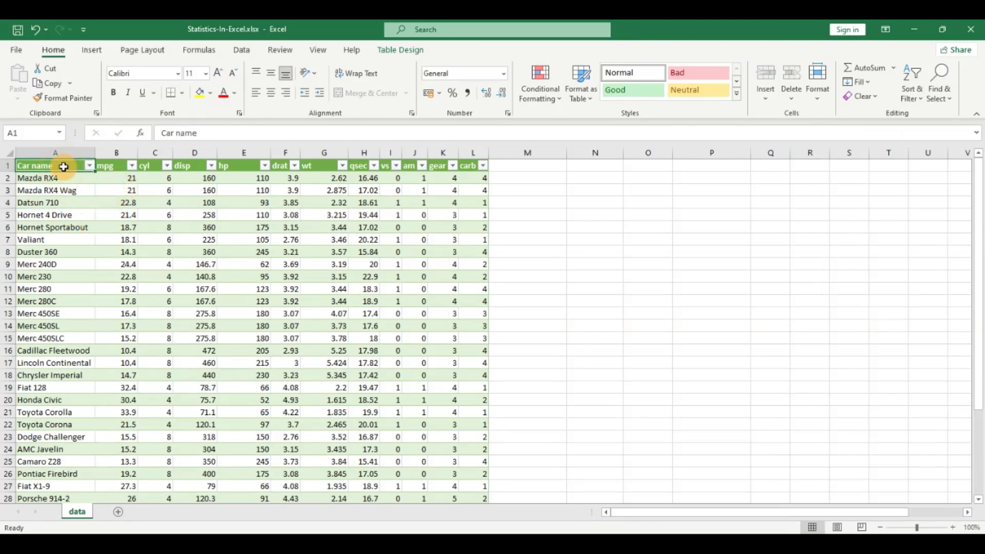
key("Right")
key("Right")
key("Right")
key("Right")
key("Right")
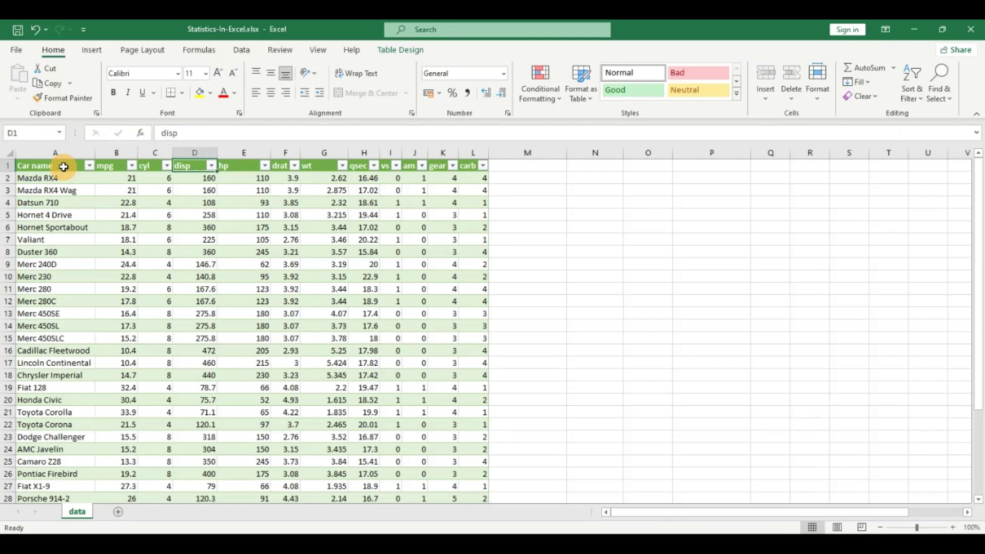
key("Right")
key("Right")
key("Right")
key("Right")
key("Right")
key("Right")
key("Right")
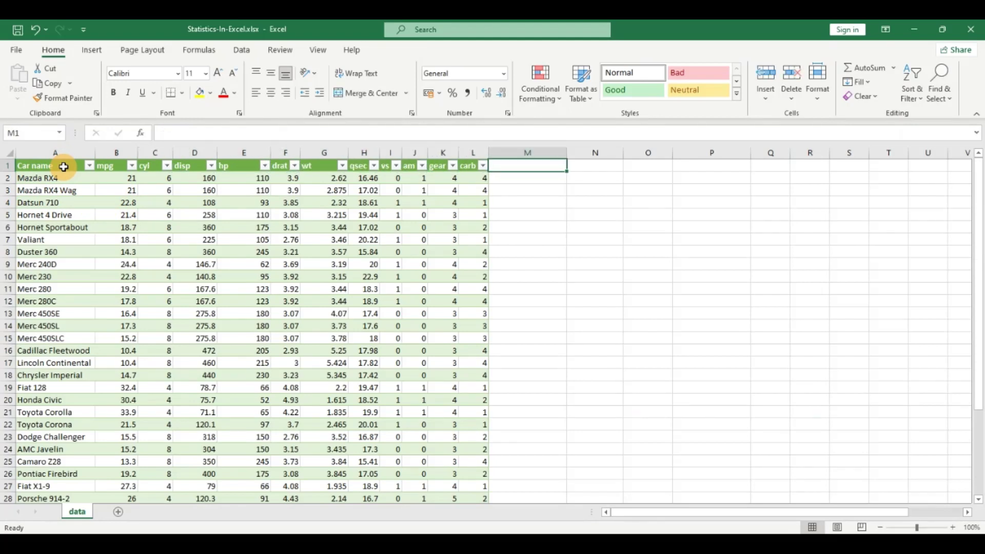
key("Left")
key("Left")
key("Left")
key("Left")
key("Left")
key("Left")
key("Left")
key("Left")
key("Left")
key("Left")
key("Left")
key("Left")
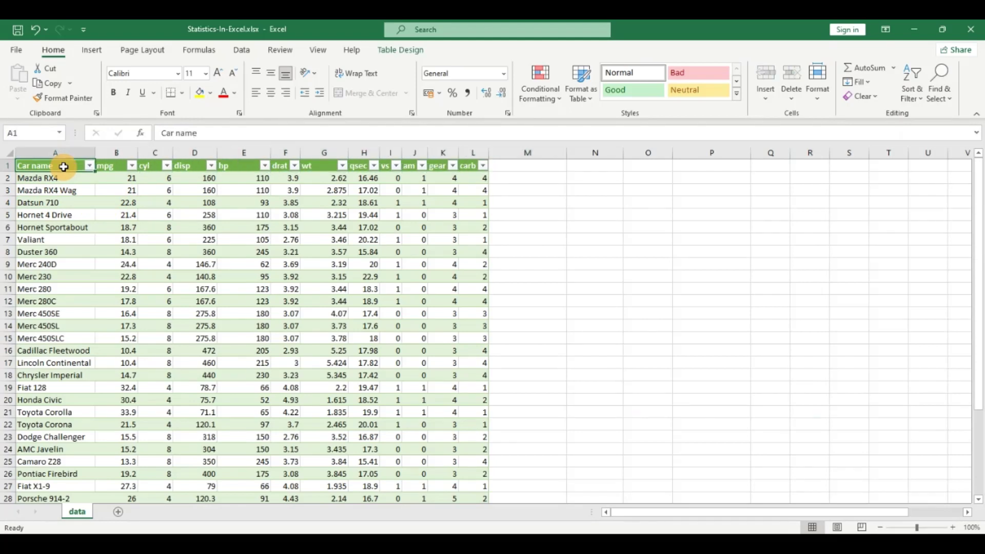
Examine the Car name entries from Mazda RX4 to the end of the table, along with the Car name and mpg headers
left_click(30, 178)
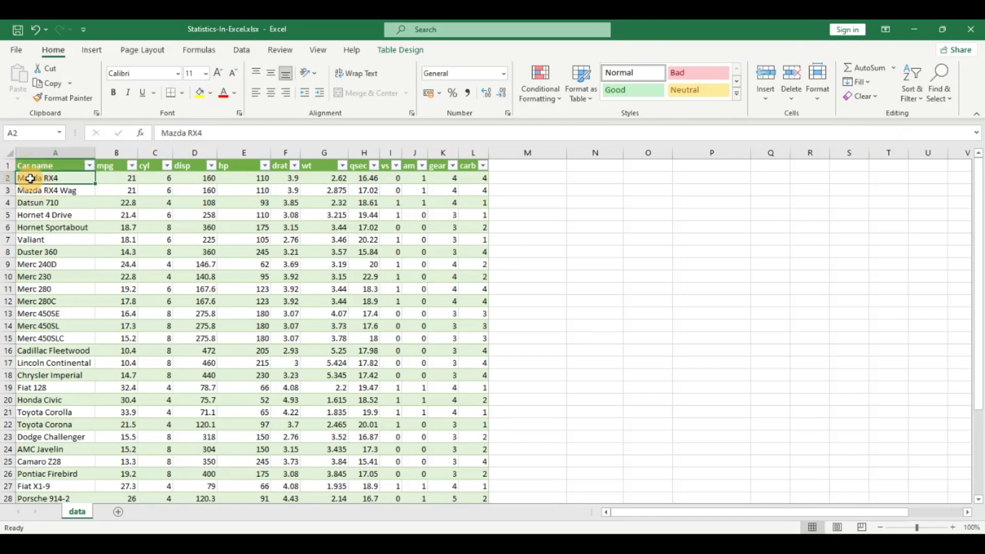
key("Down")
key("Up")
scroll(92, 287, "down", 3)
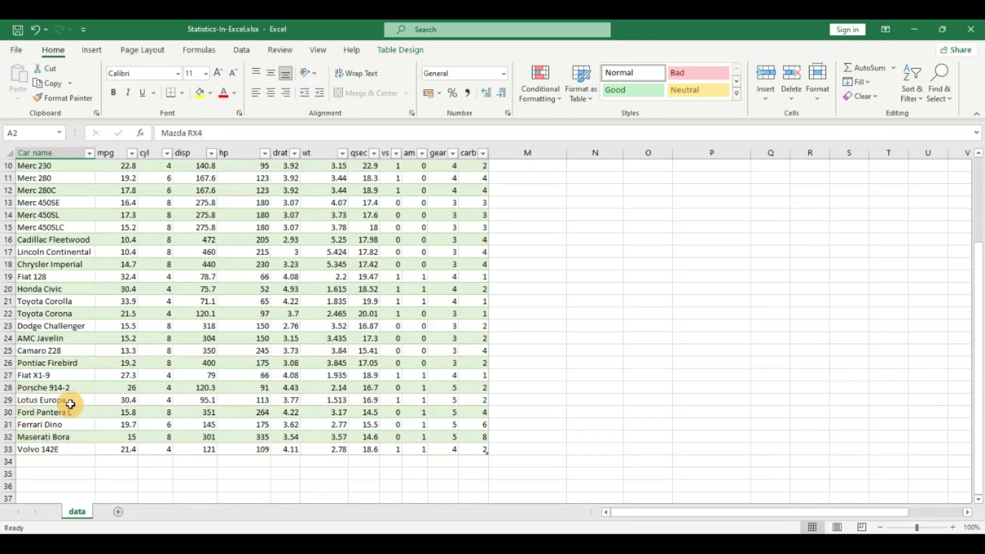
scroll(69, 402, "up", 3)
left_click(72, 165)
left_click(110, 165)
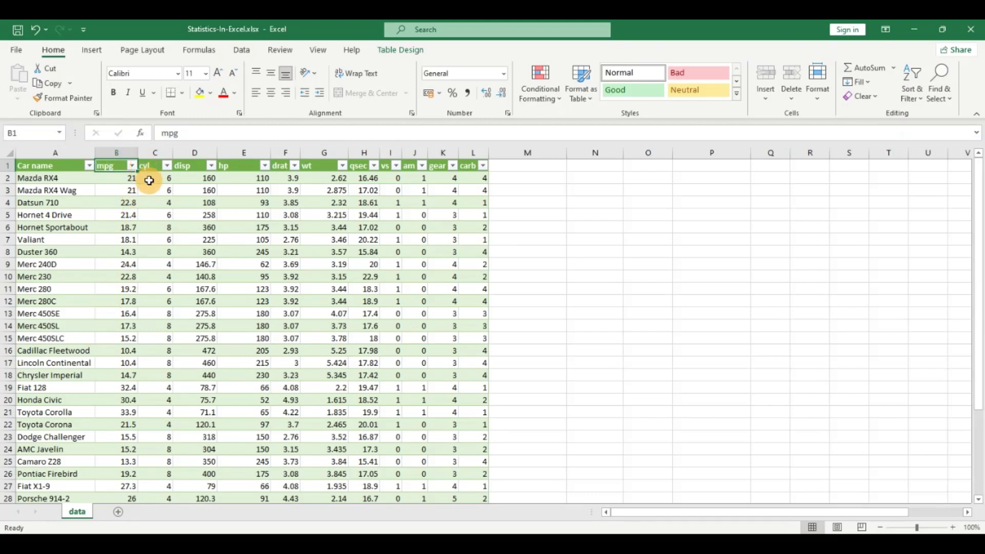
left_click(228, 190)
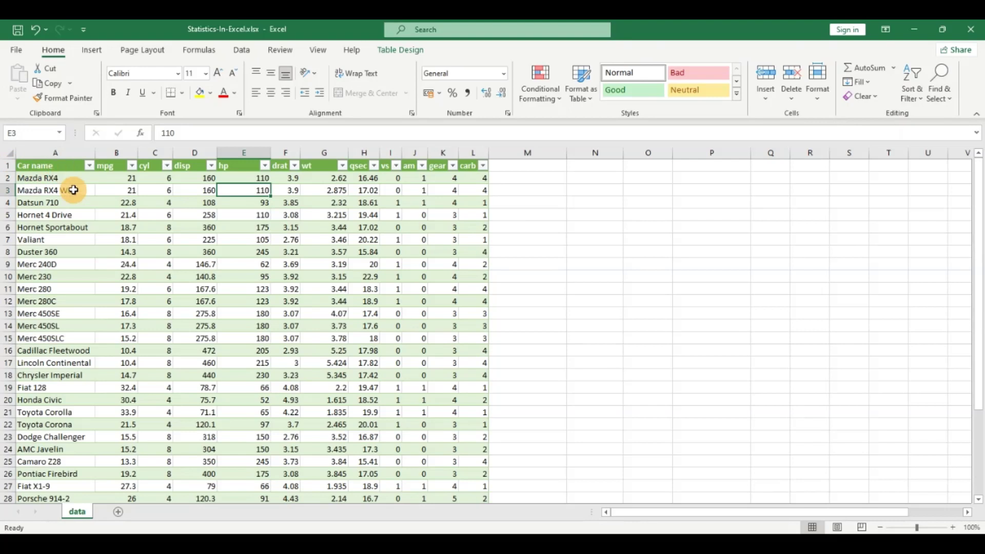
left_click(62, 165)
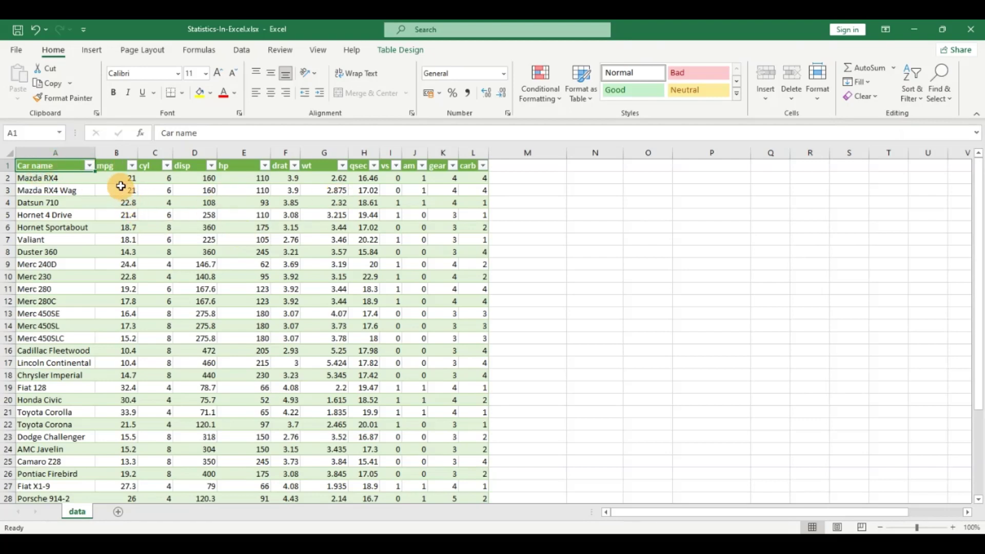
Examine sample values in the disp, hp and drat columns and the Mazda RX4 record's mpg, cyl, disp and hp values
left_click(206, 203)
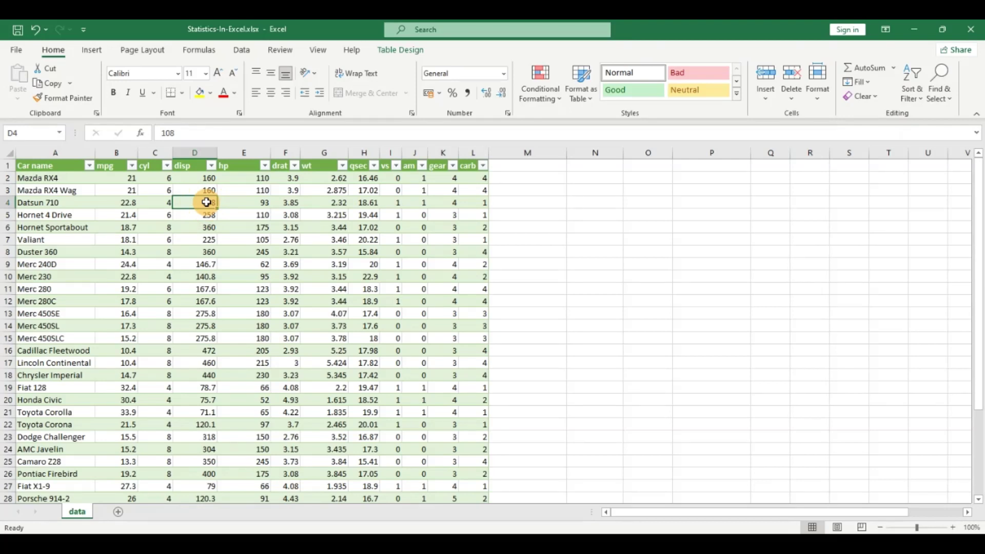
left_click(236, 203)
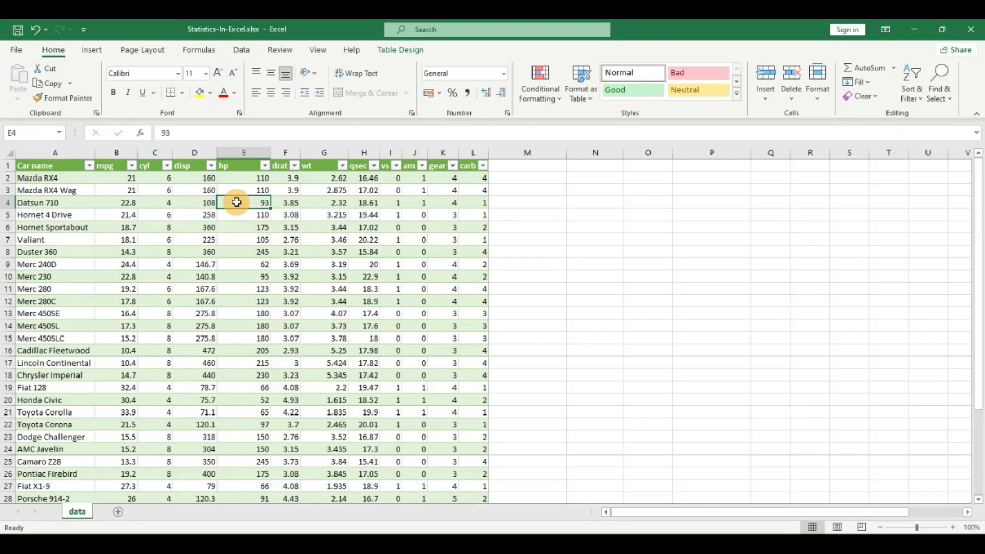
left_click(286, 191)
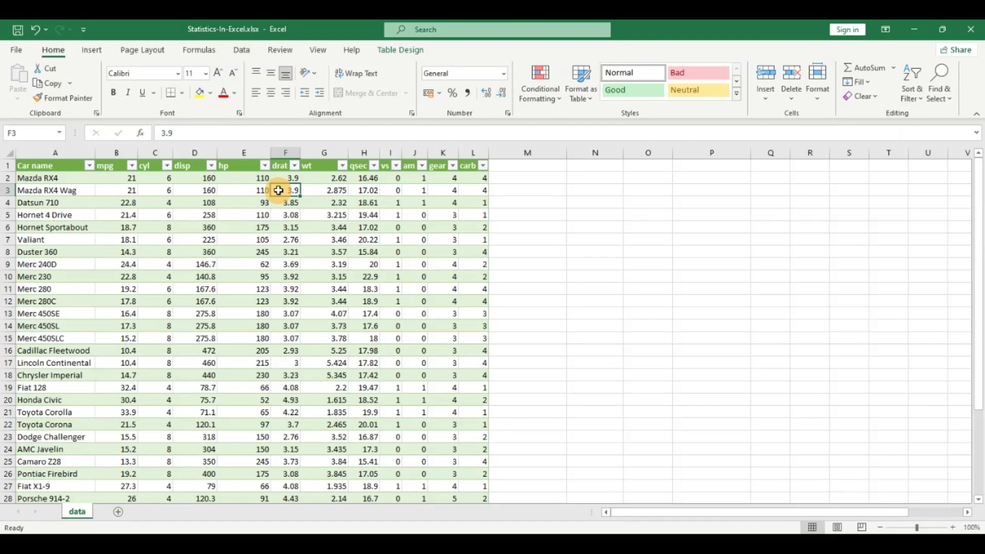
left_click(240, 189)
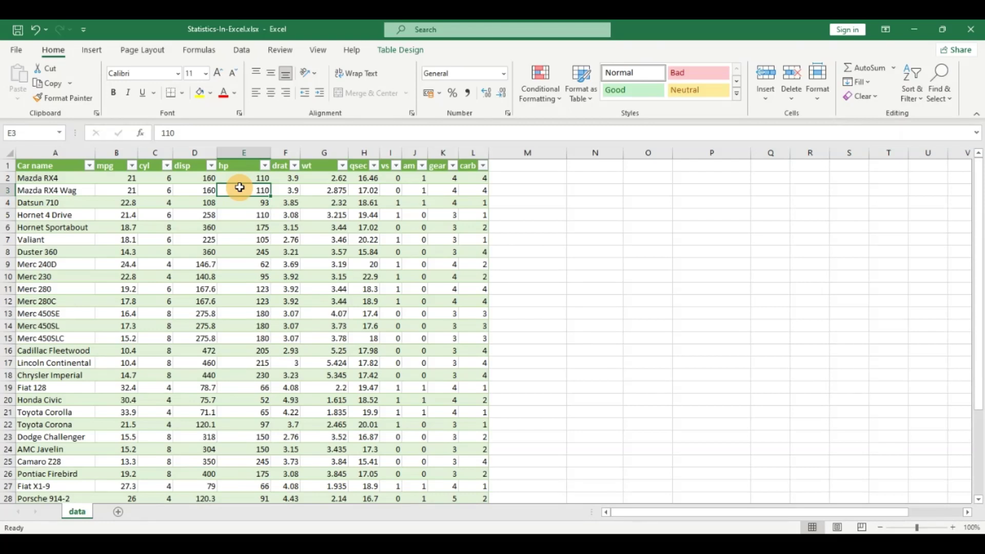
left_click(243, 238)
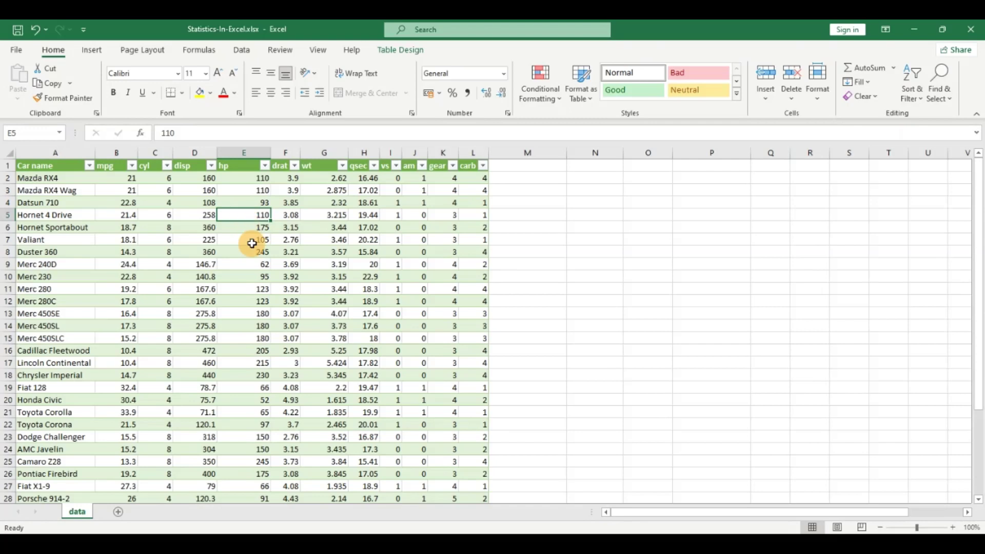
left_click(252, 243)
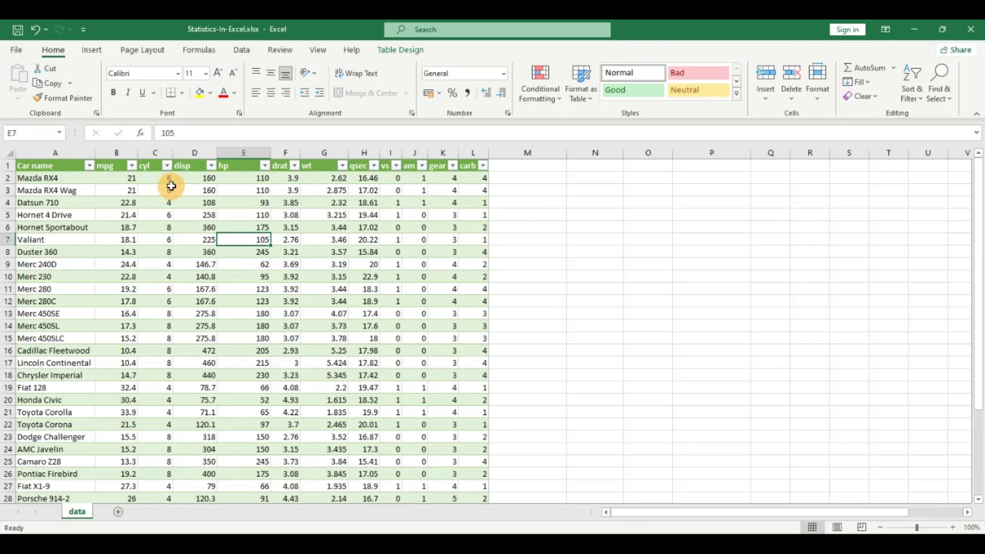
left_click(132, 177)
left_click(145, 177)
left_click(202, 181)
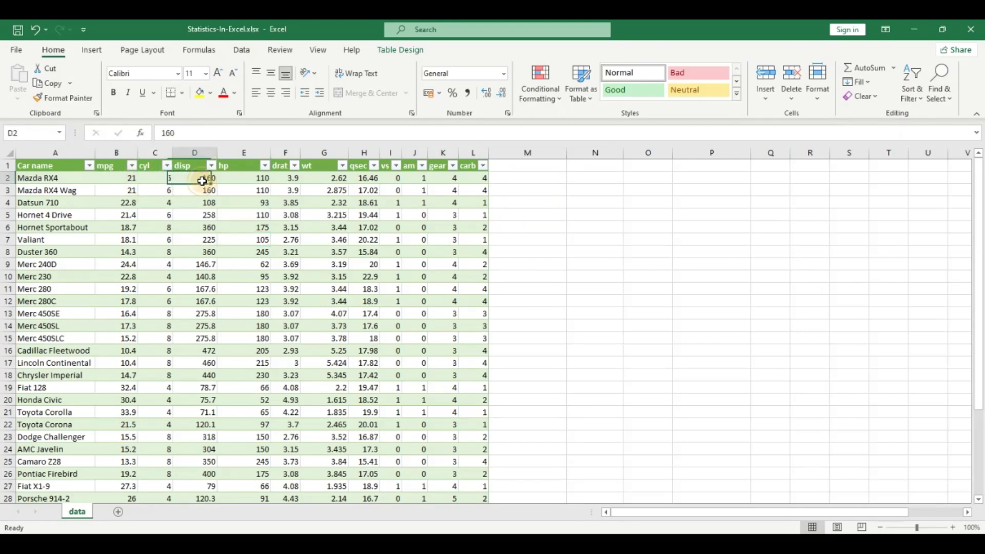
left_click(230, 179)
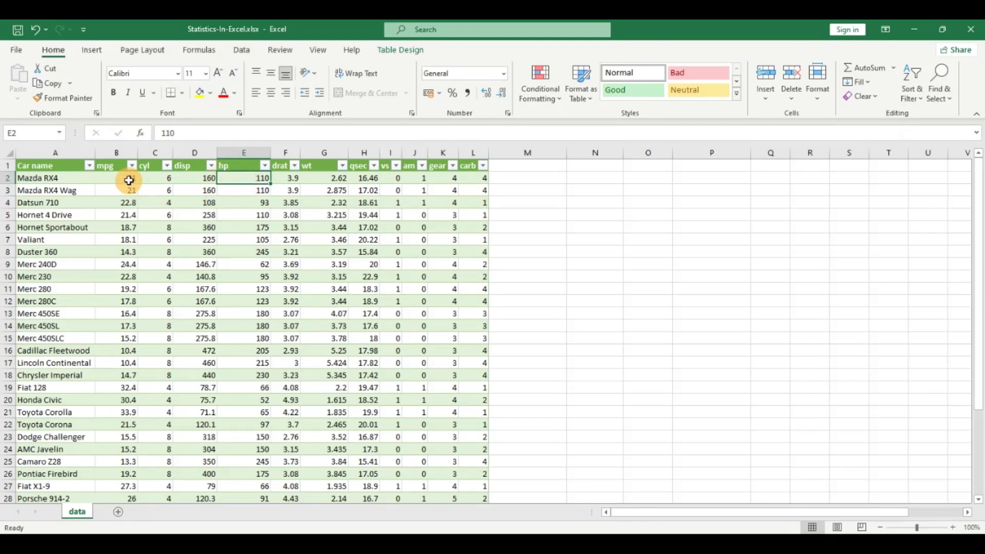
left_click(128, 181)
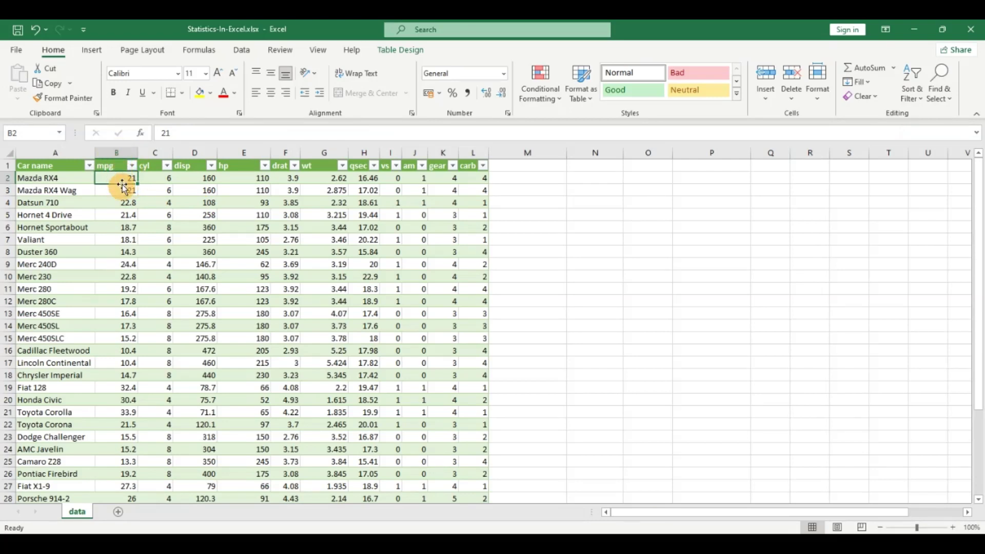
Go through the mpg values down column B and return to the first one in B2
key("Down")
key("Down")
key("Down")
key("Down")
key("Down")
key("Down")
key("Down")
key("Down")
key("Down")
key("Down")
key("Down")
key("Down")
key("ctrl+Up")
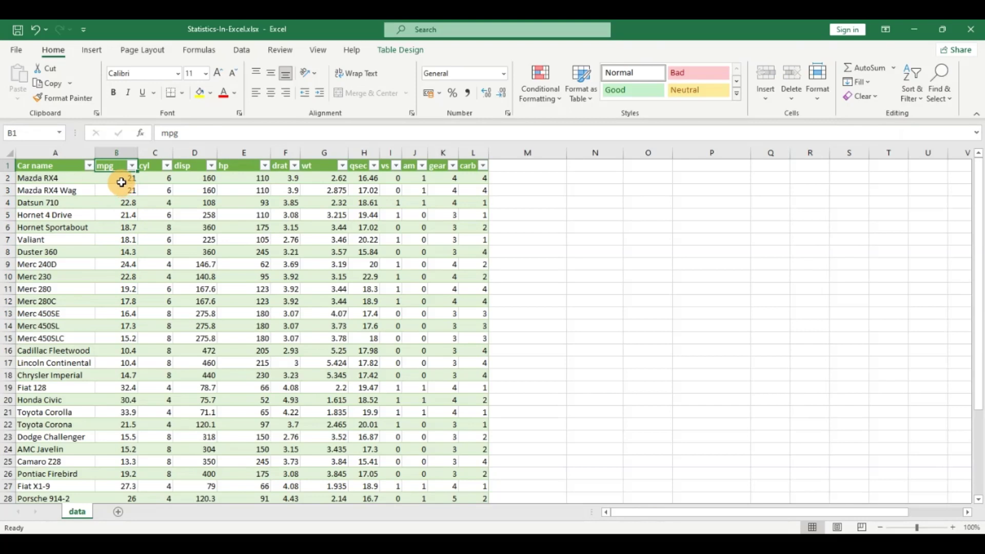
left_click(121, 182)
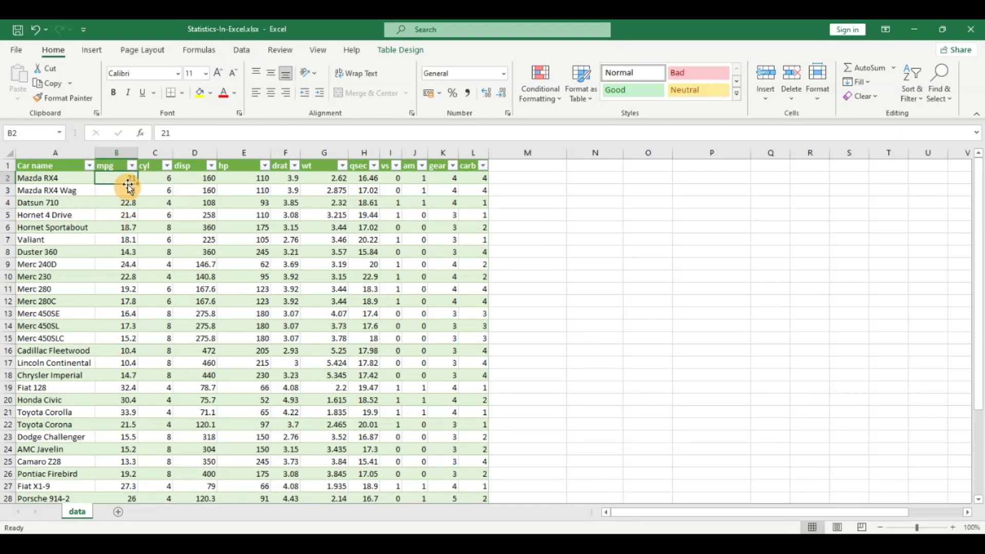
Add a new table column headed "Count Cars" in cell M1
left_click(511, 168)
type("Count")
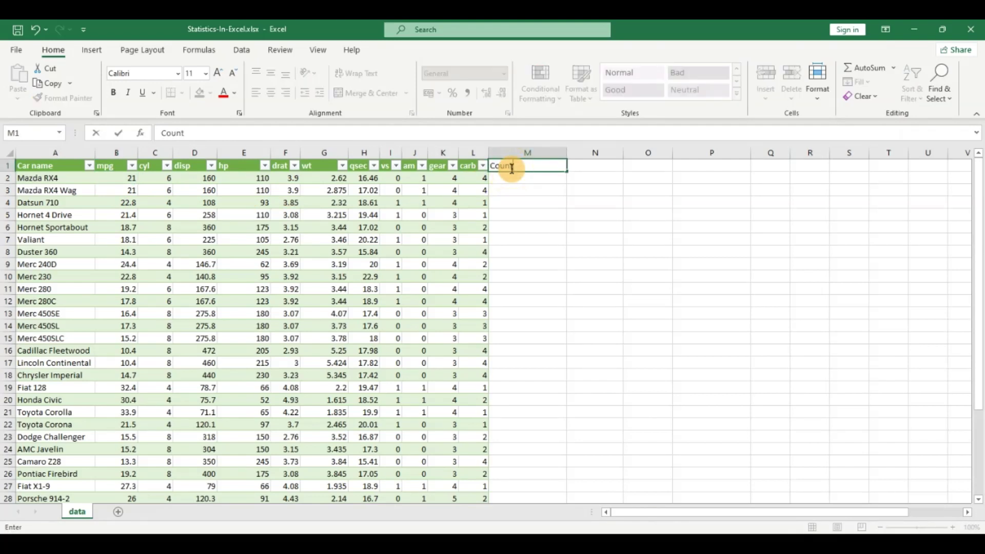
type(" Cars")
key("Return")
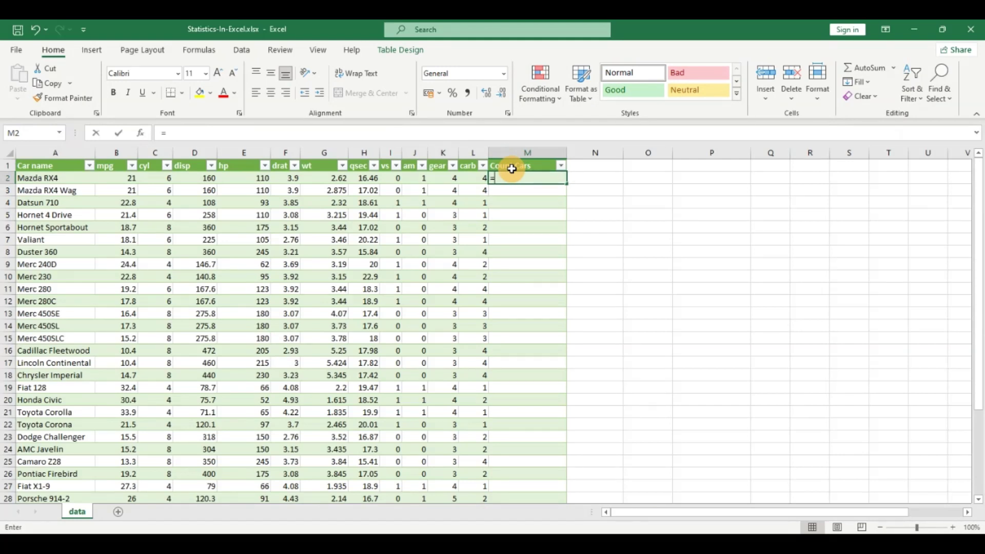
Fill the Count Cars column with random whole numbers using =RANDBETWEEN(1,10), entered in M2
type("=Rad")
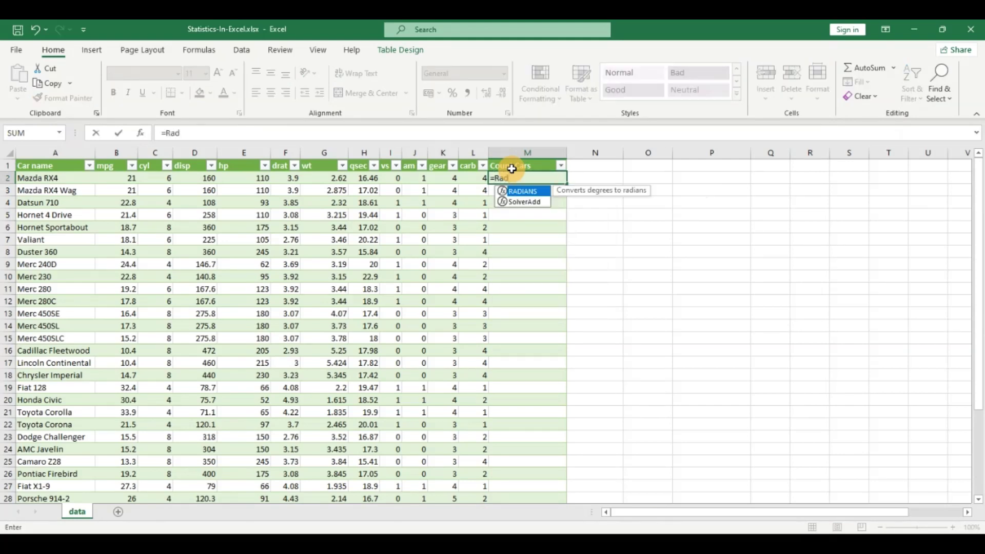
key("BackSpace")
type("nd")
key("Down")
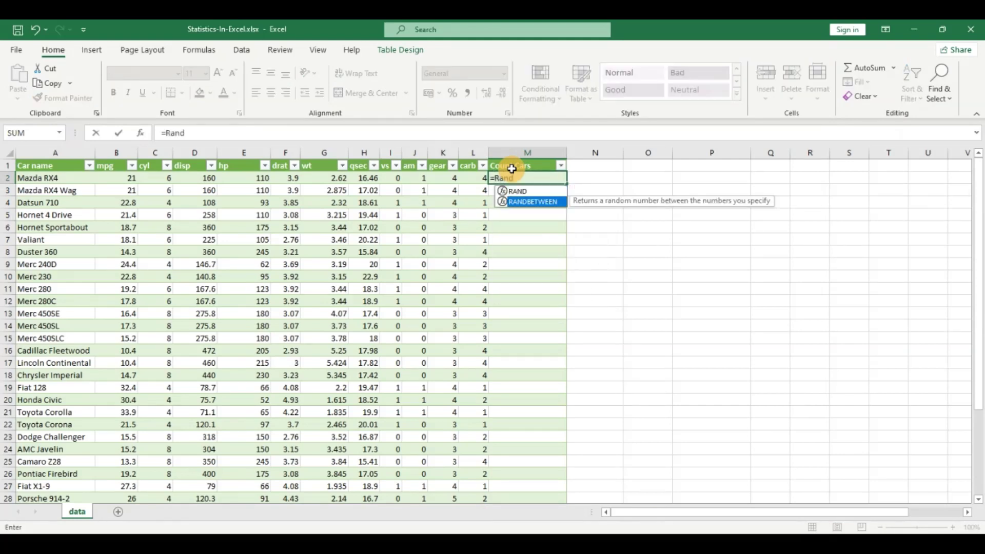
key("Tab")
type("1,10")
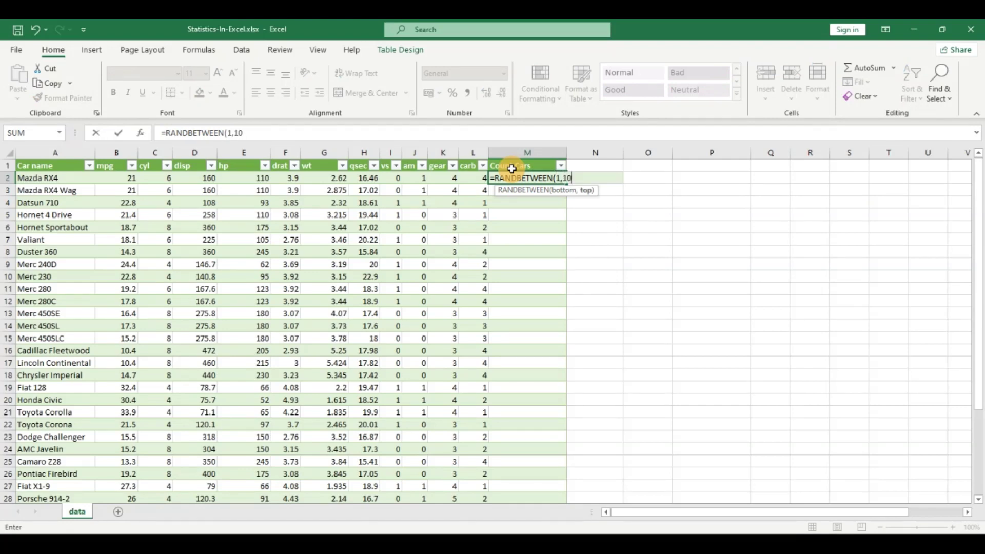
type(")")
key("Return")
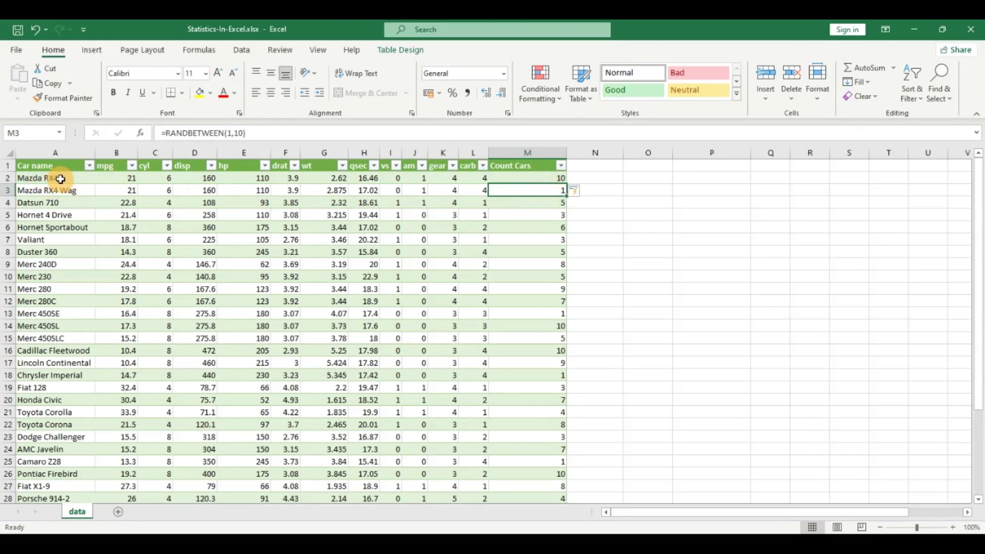
left_click(60, 177)
left_click(531, 179)
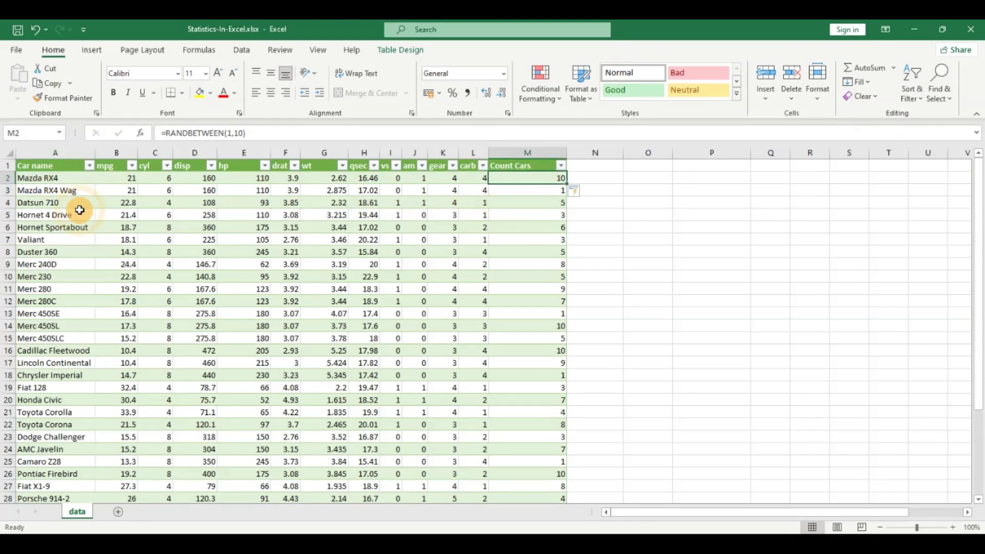
Compare the Count Cars values for the Datsun 710 and Mazda RX4 with the mpg values in column B
left_click(48, 204)
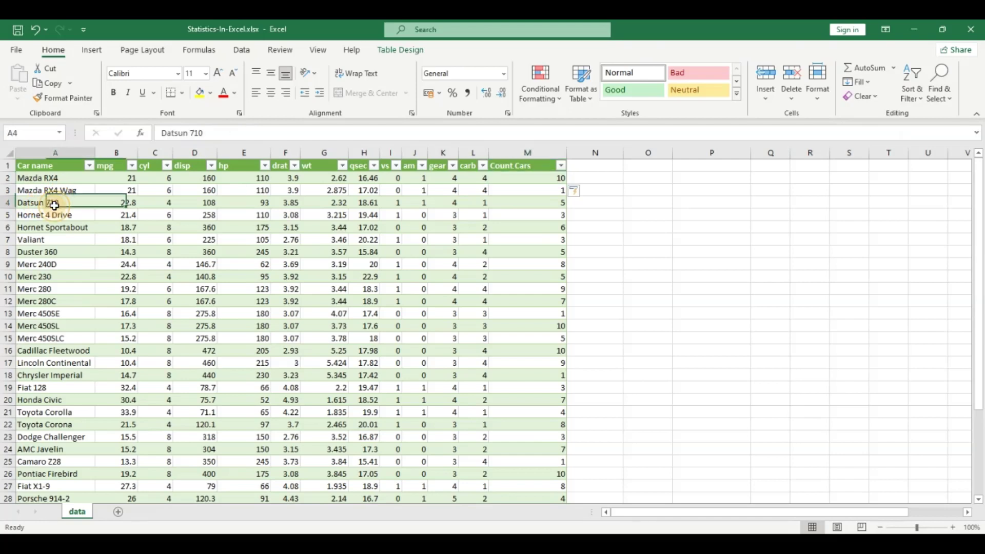
left_click(559, 202)
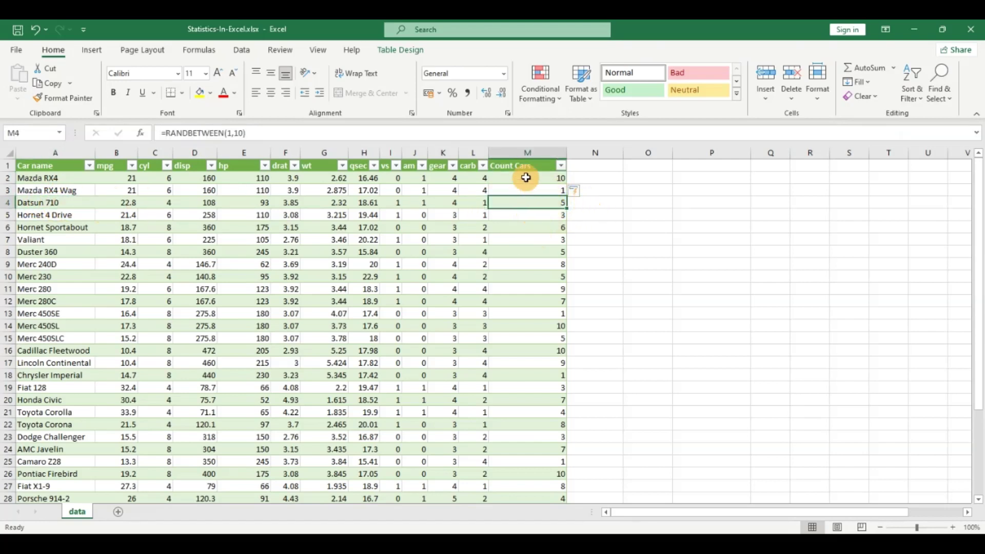
left_click(531, 181)
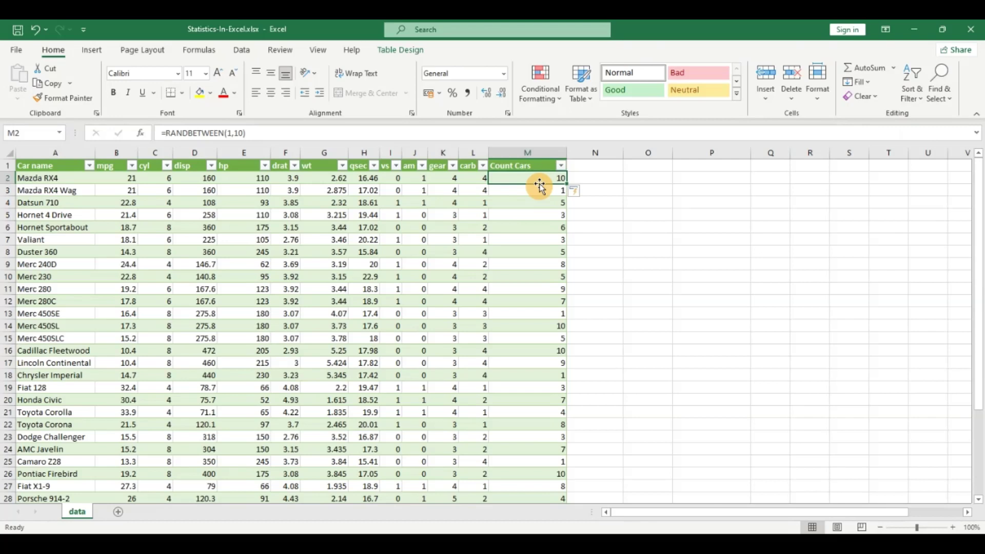
left_click(125, 180)
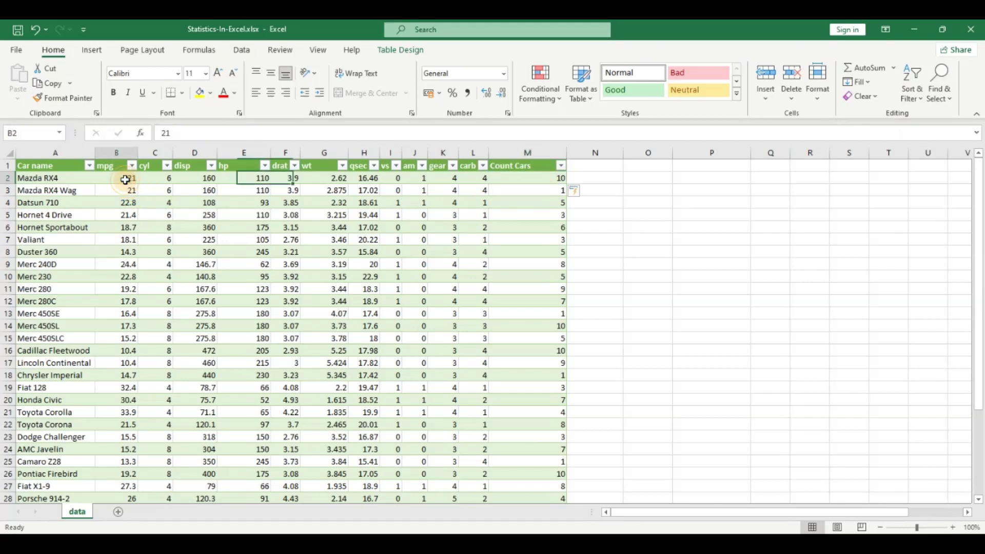
left_click(545, 177)
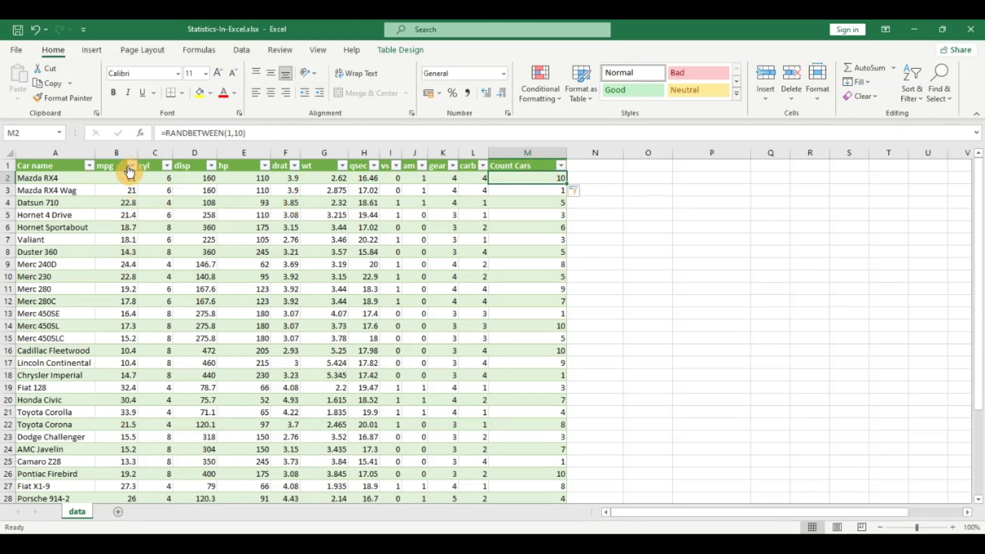
left_click(117, 188)
left_click(118, 202)
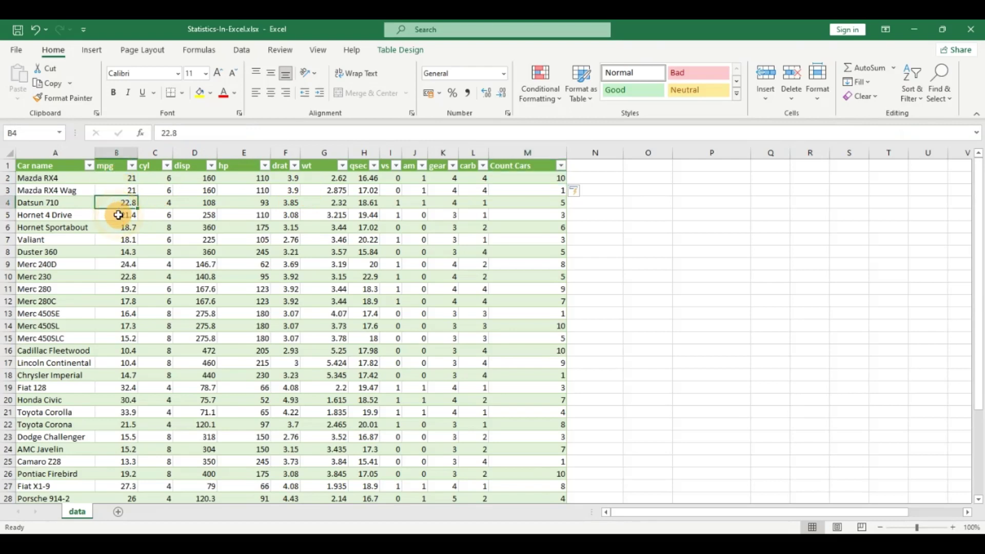
left_click(122, 217)
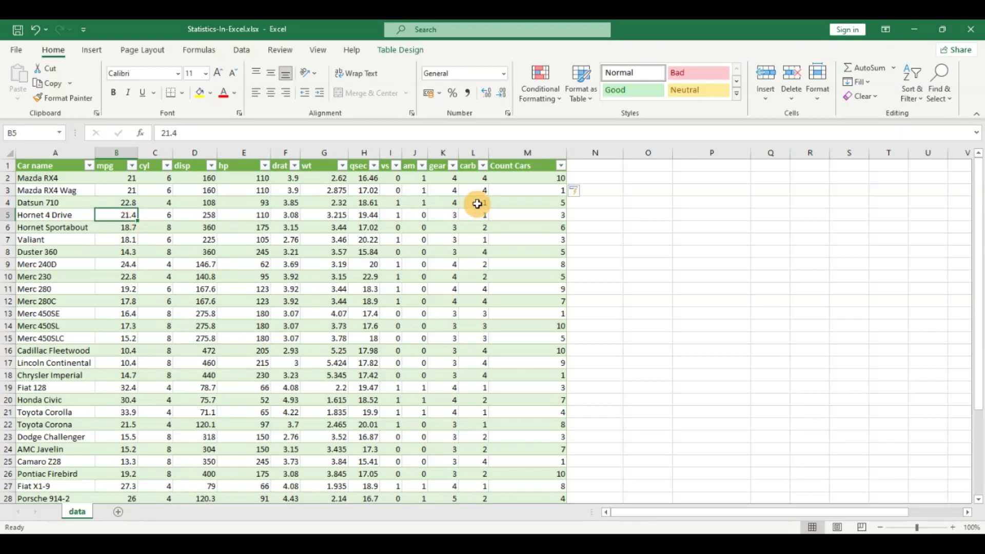
Examine the first whole-number values in the Count Cars column, from M2 to M4
left_click(514, 178)
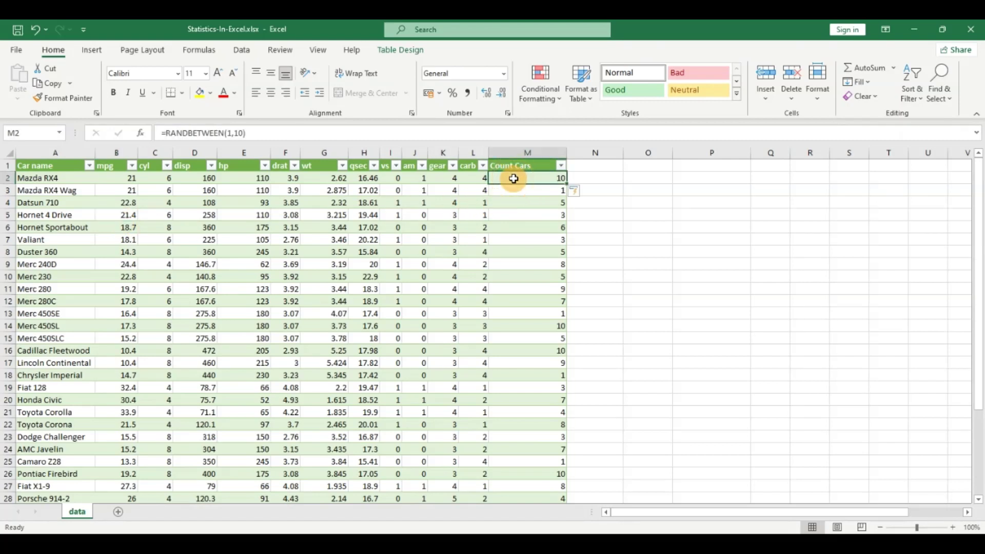
key("Down")
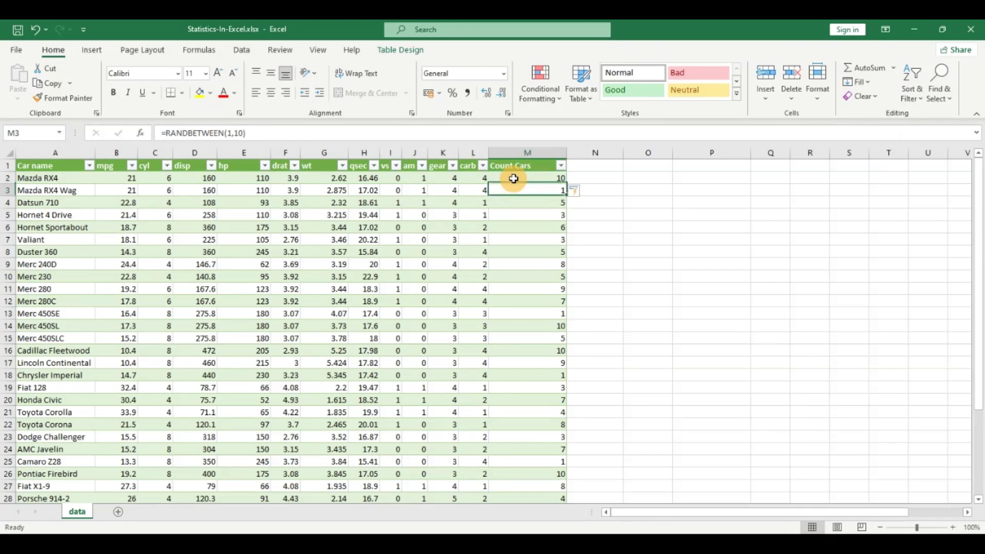
left_click(514, 178)
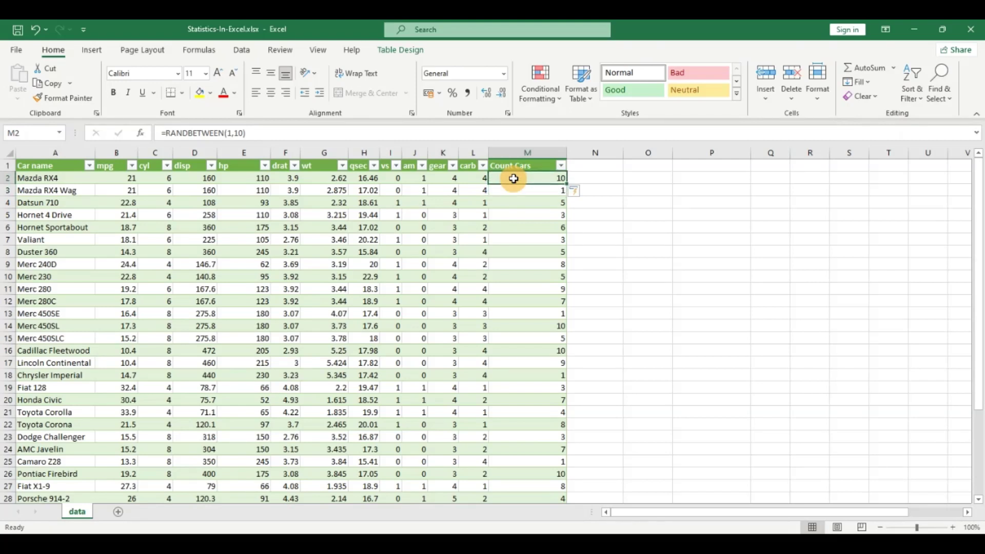
key("Down")
key("Down")
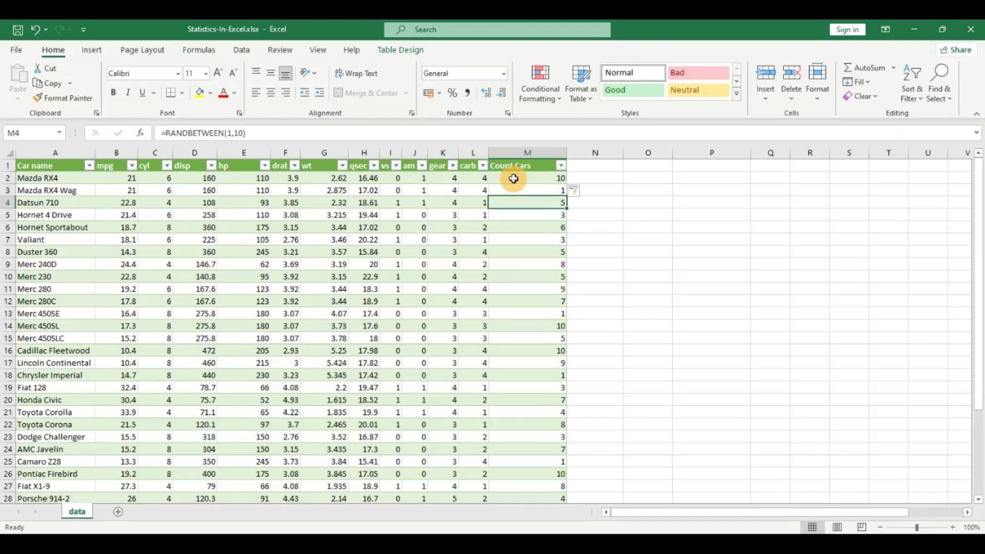
Start the Descriptive Statistics analysis tool from the mpg column's first value
key("ctrl+Home")
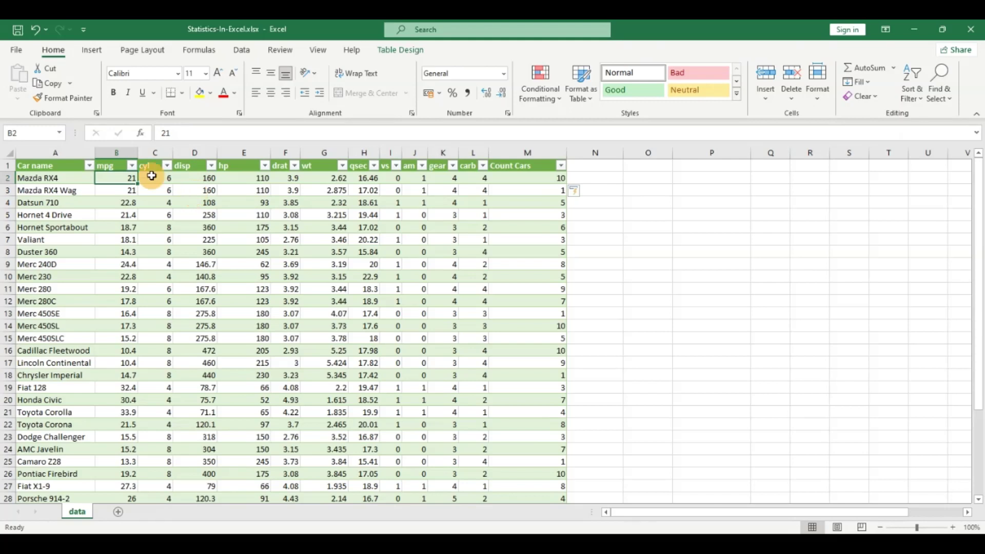
left_click(100, 53)
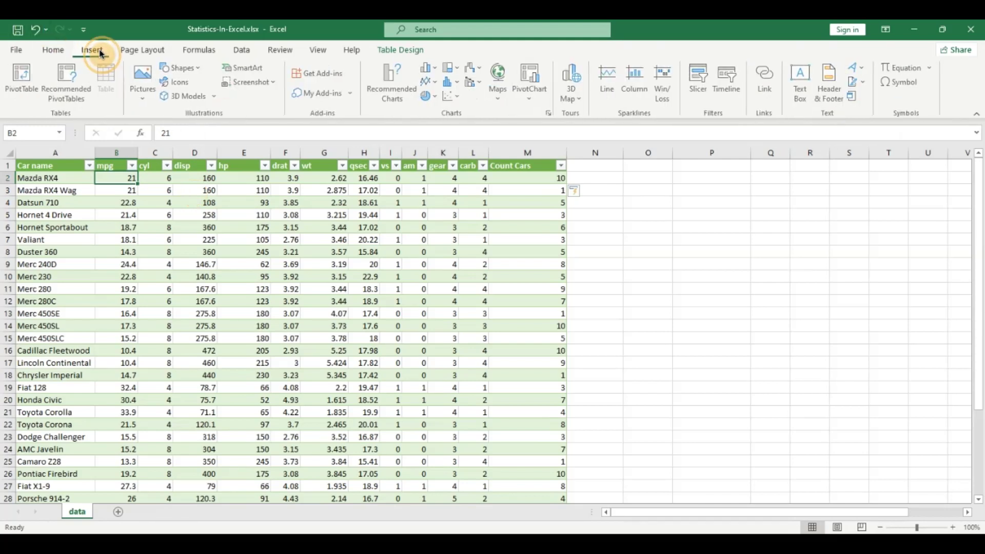
left_click(247, 55)
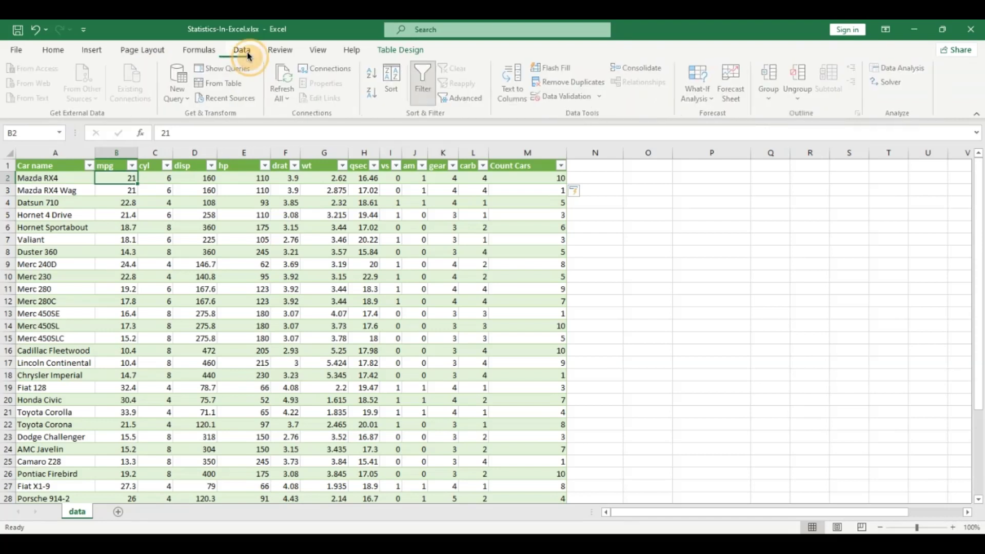
left_click(899, 68)
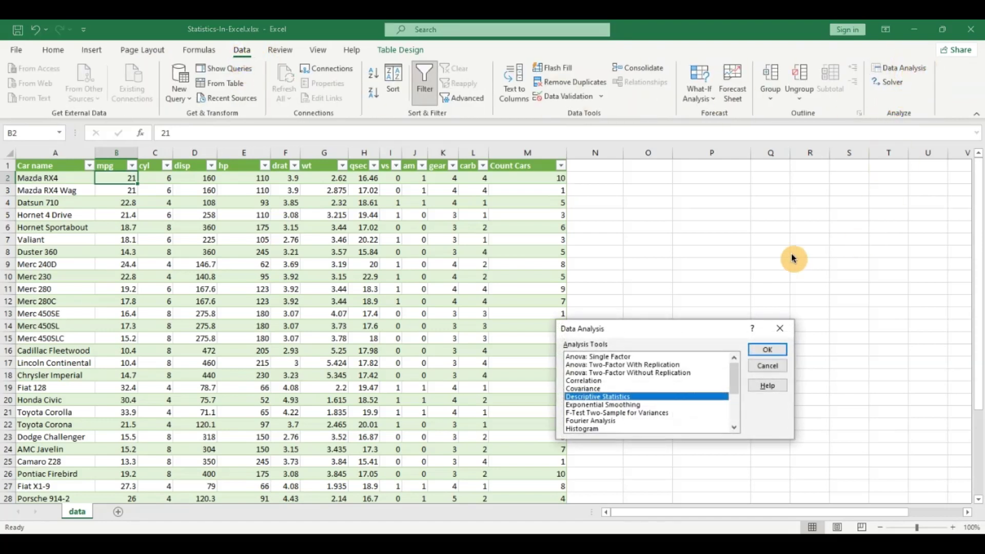
left_click_drag(686, 329, 754, 247)
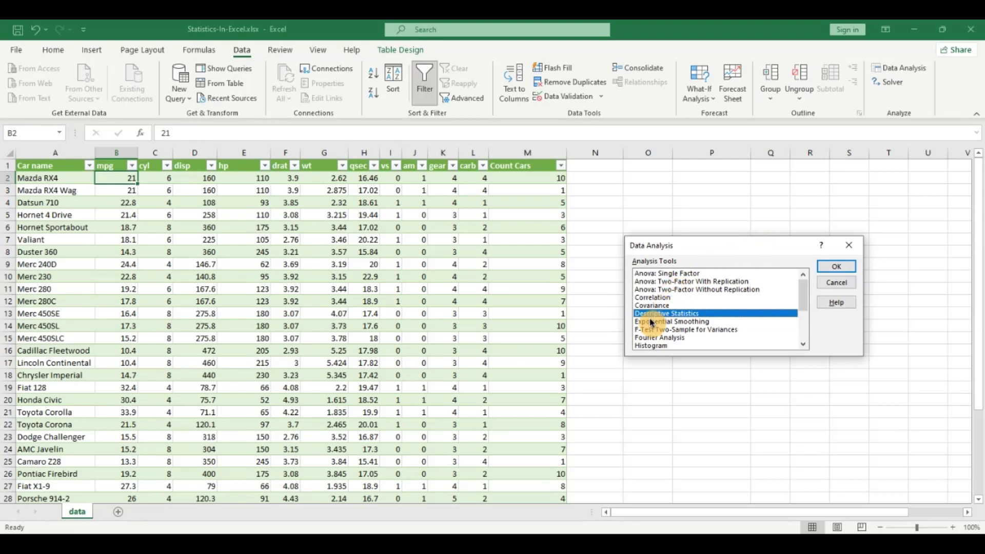
left_click(835, 266)
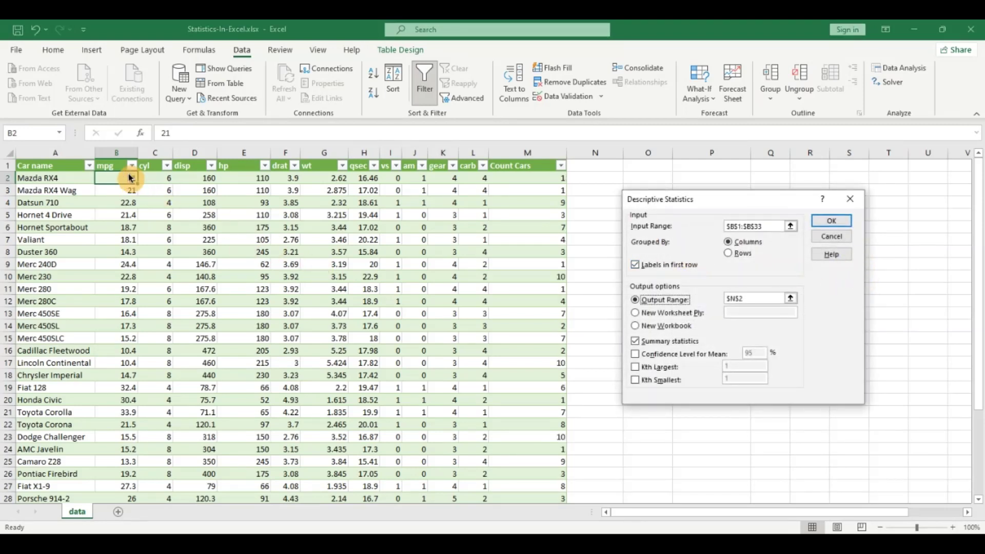
Set the analysis input range to the mpg column, $B$1:$B$33, with labels in the first row
left_click(791, 227)
left_click(121, 166)
key("ctrl+shift+Down")
scroll(121, 165, "up", 2)
left_click(857, 215)
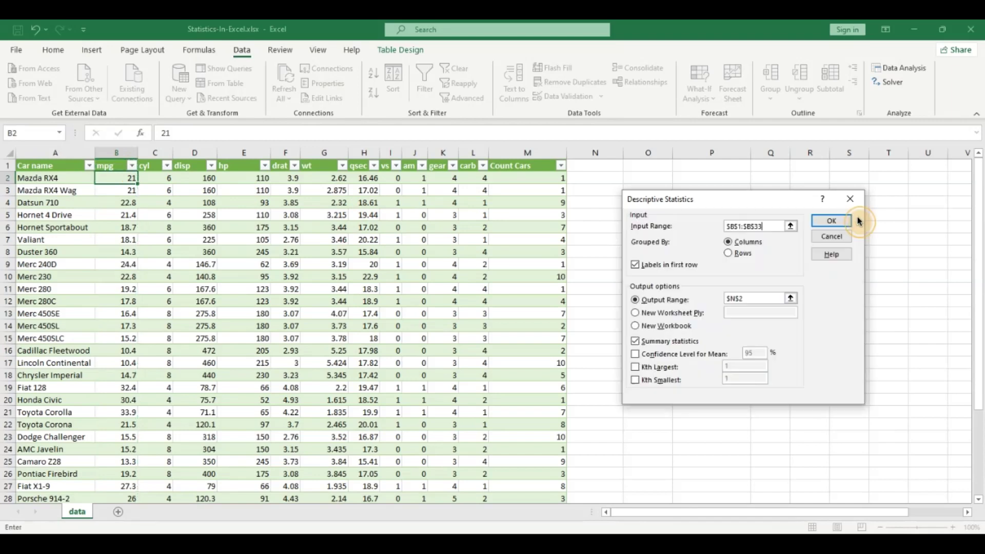
left_click(636, 264)
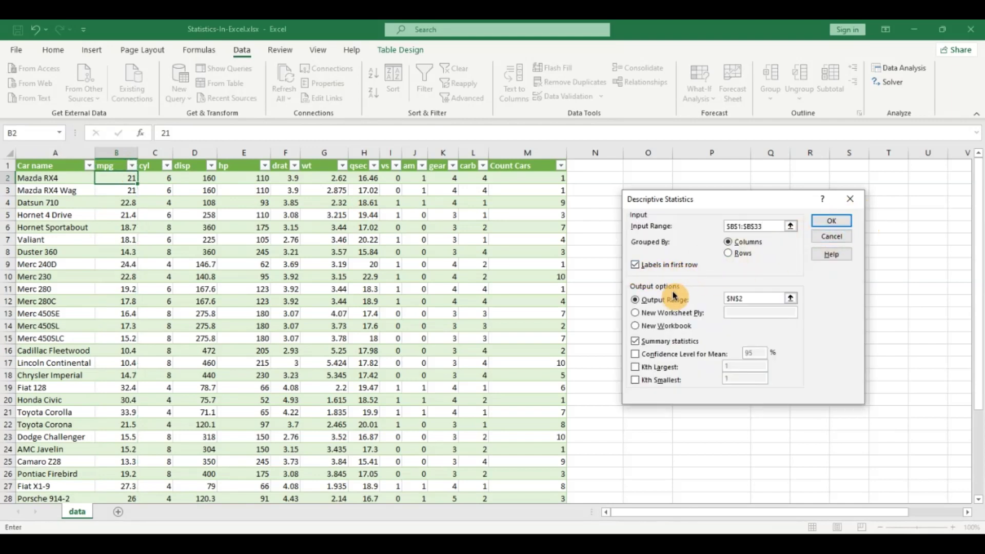
Generate the mpg summary statistics with the output range at $O$2, and widen column O to fit its labels
left_click(790, 298)
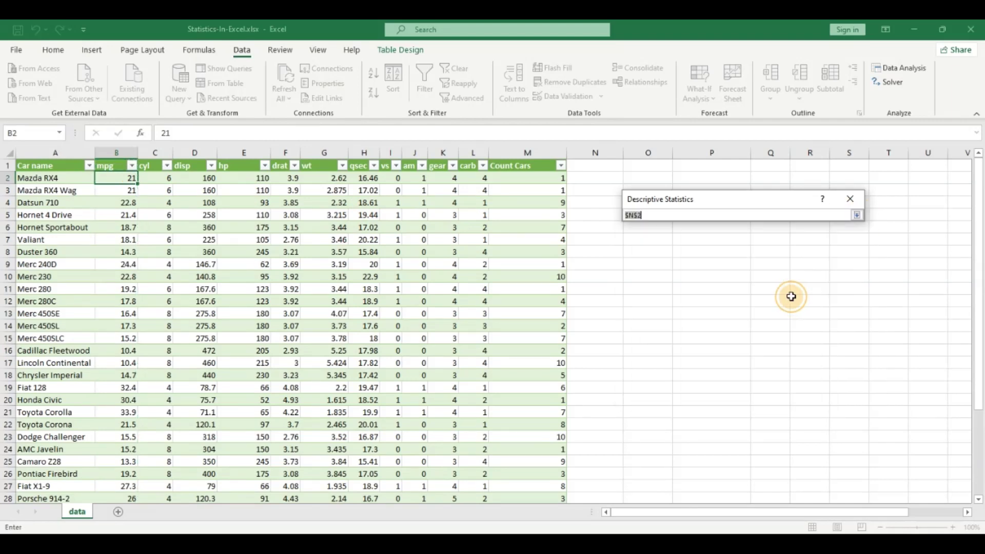
left_click(633, 180)
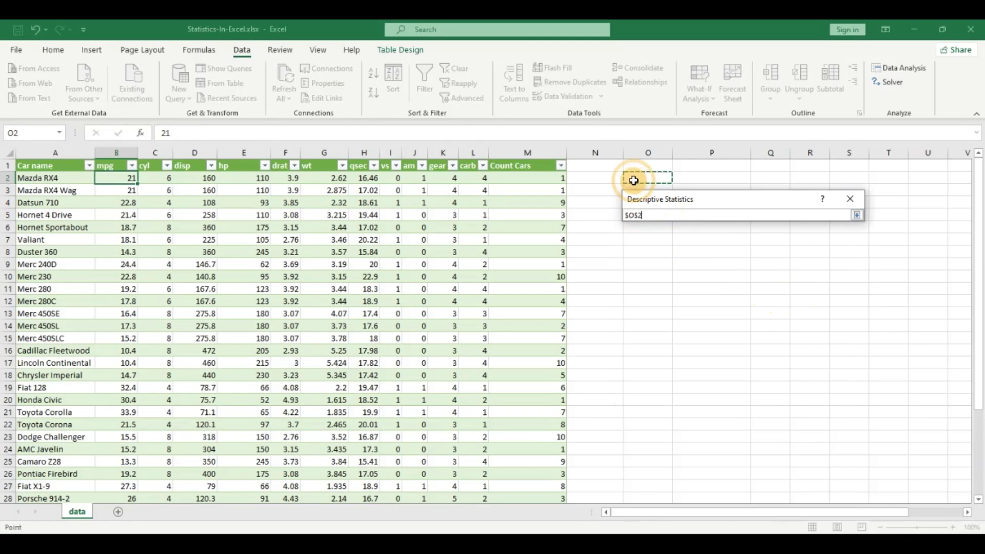
left_click(858, 215)
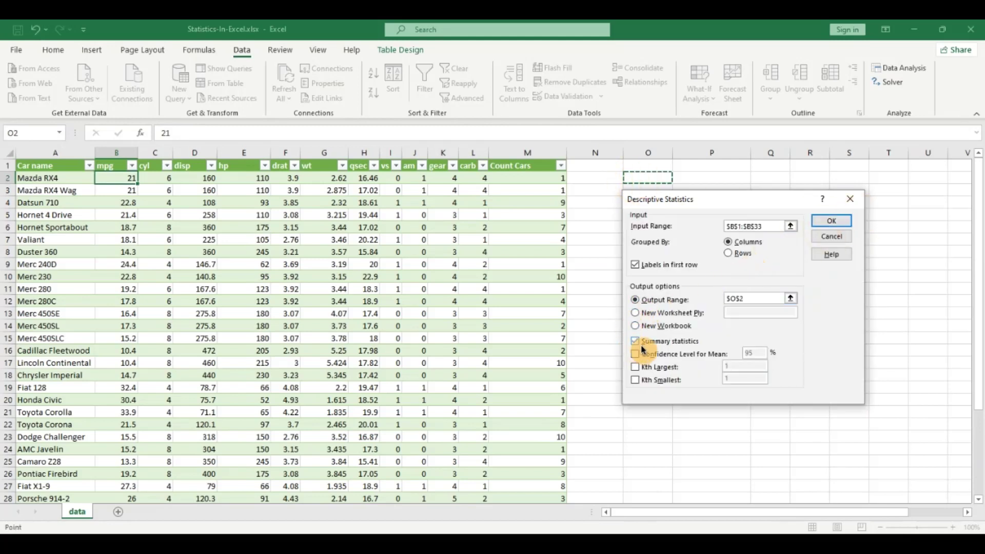
left_click(842, 225)
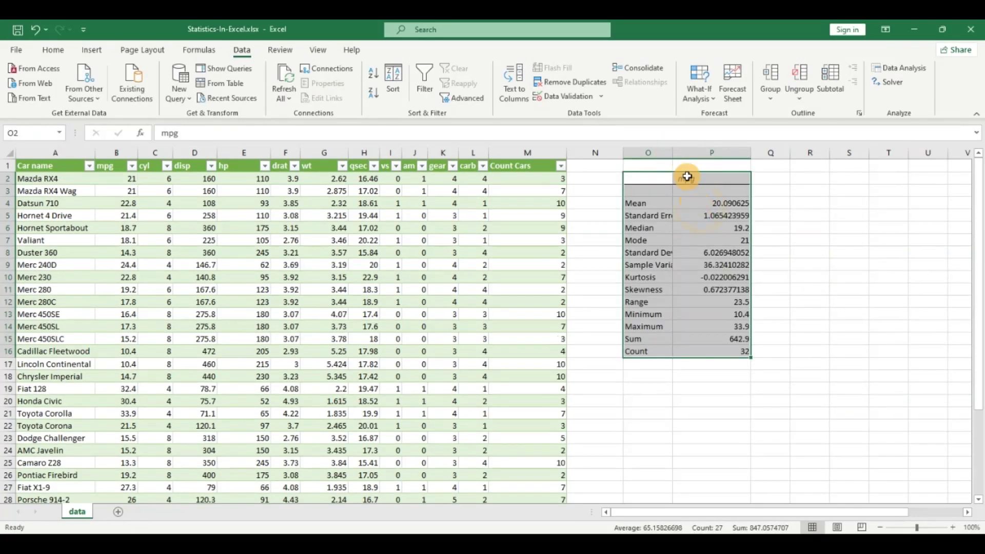
double_click(673, 152)
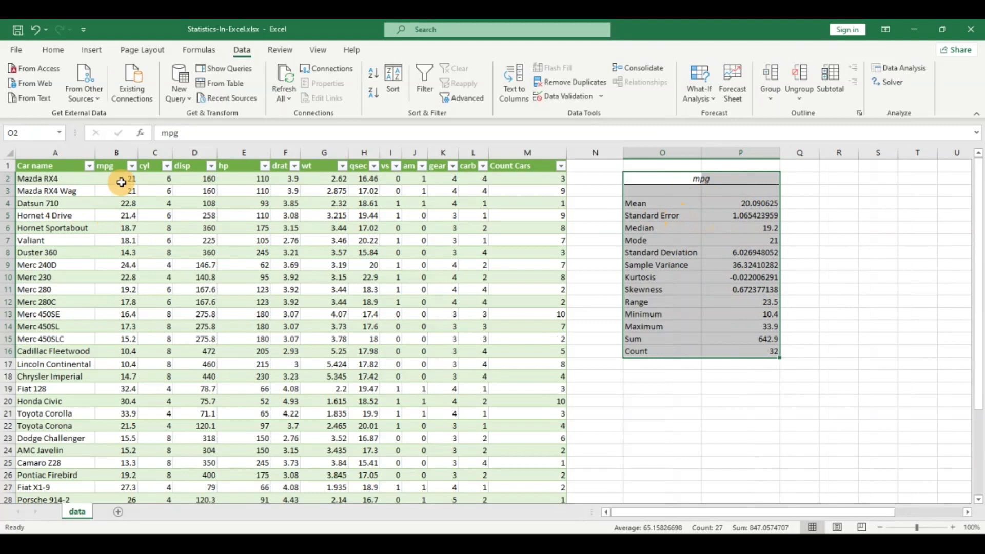
Compare individual mpg values in column B with the mean and median in the summary statistics
left_click(115, 180)
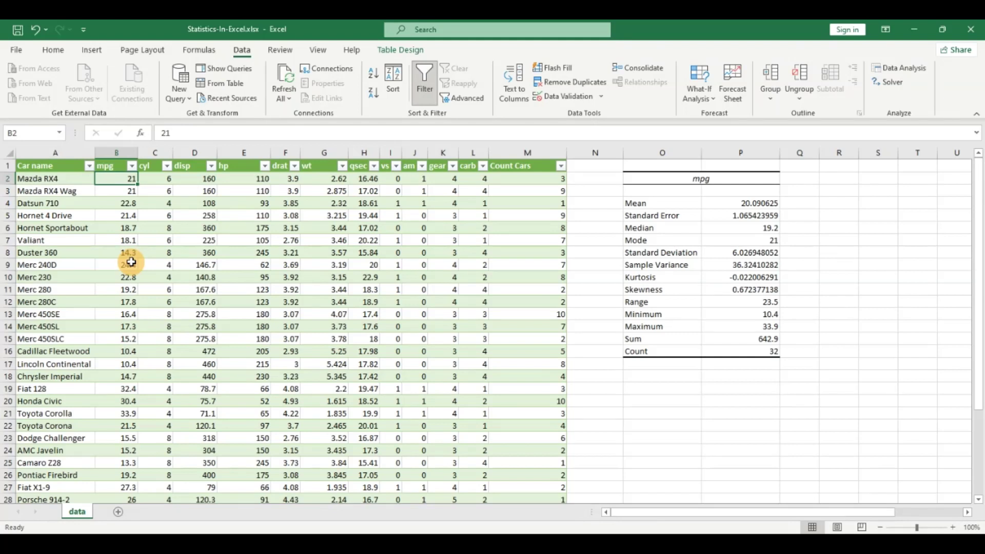
left_click(121, 336)
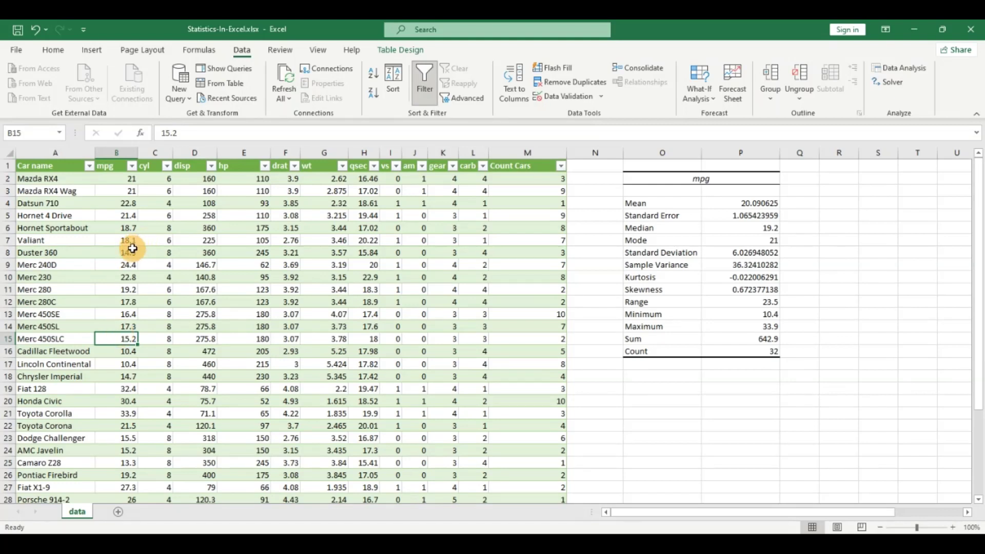
left_click(745, 204)
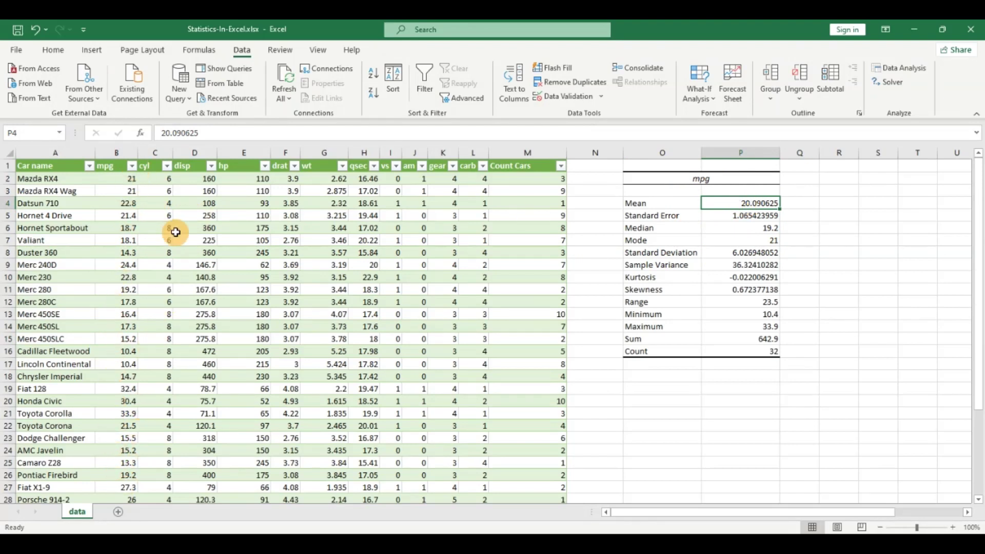
left_click(125, 202)
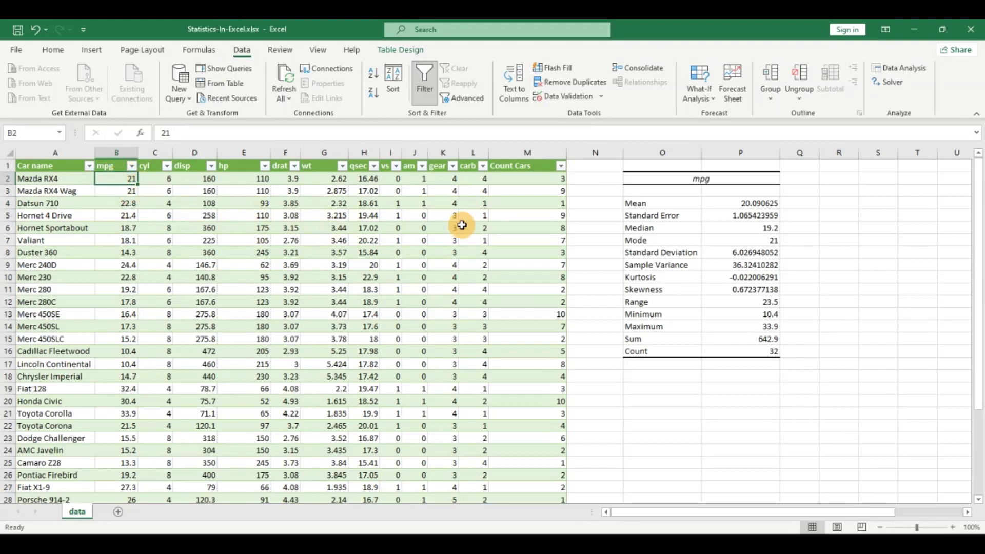
left_click(741, 227)
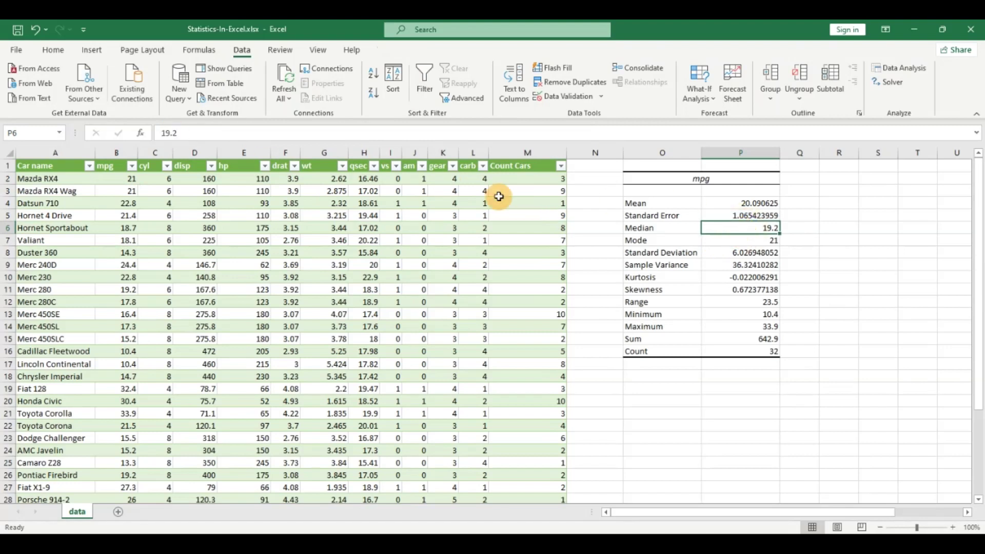
Highlight the mean in P4 and the median in P6 with a yellow fill
left_click(733, 205)
left_click(53, 49)
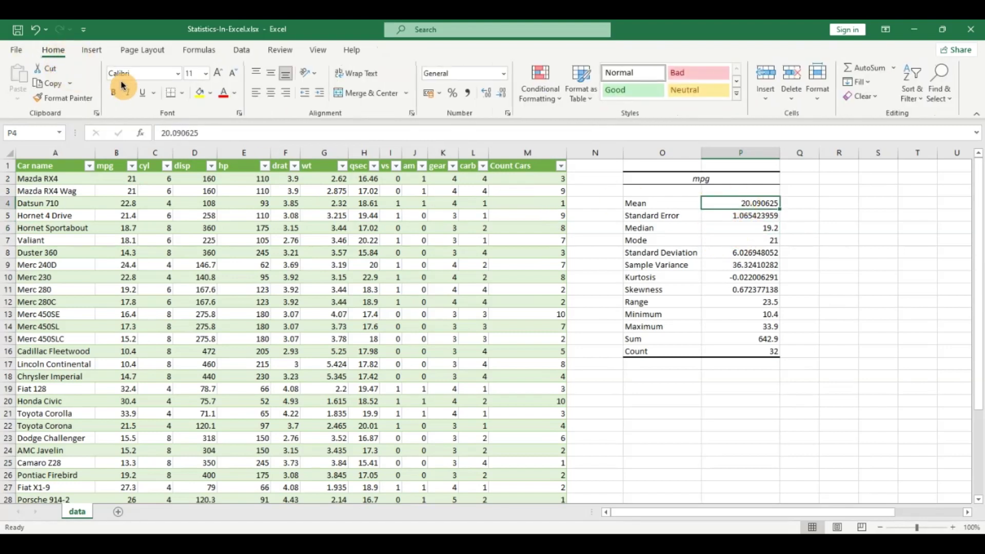
key("F4")
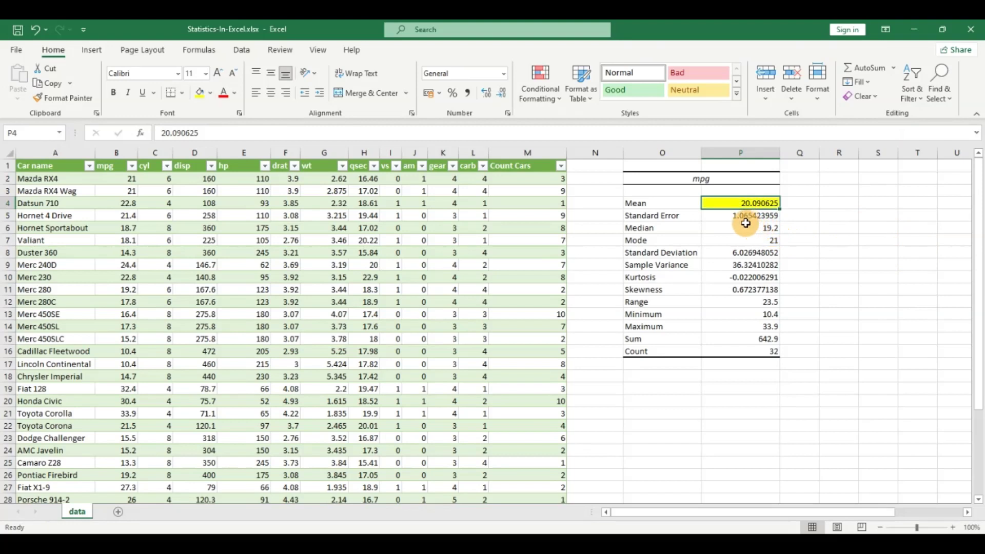
left_click(743, 228)
left_click(200, 92)
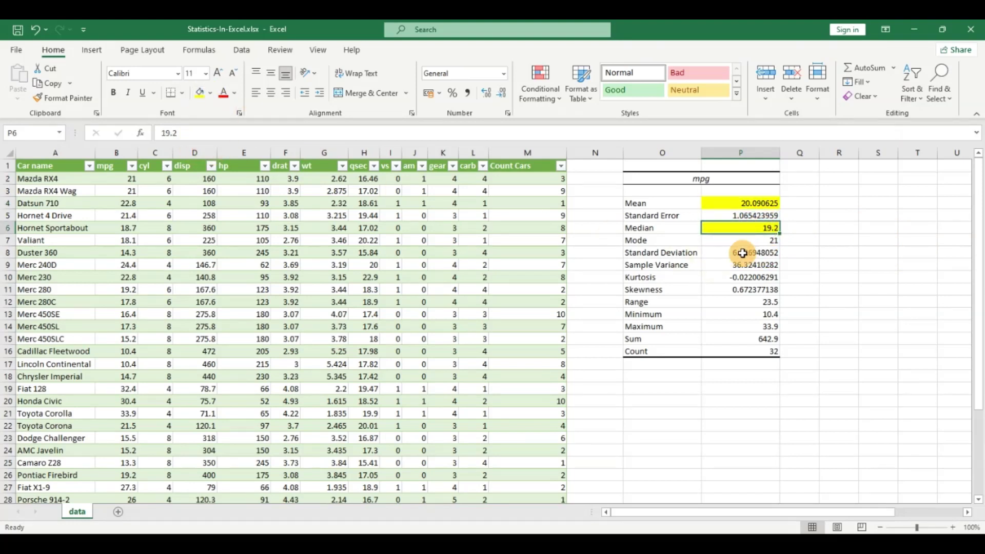
Review the mean, median and mode values in the mpg summary statistics
scroll(116, 308, "down", 3)
scroll(50, 422, "up", 3)
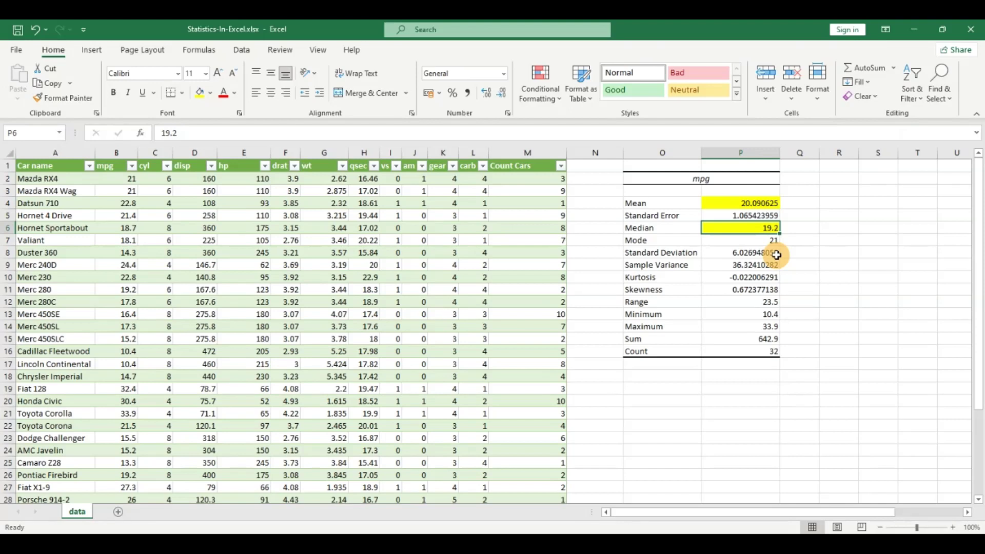
left_click(763, 205)
left_click(763, 230)
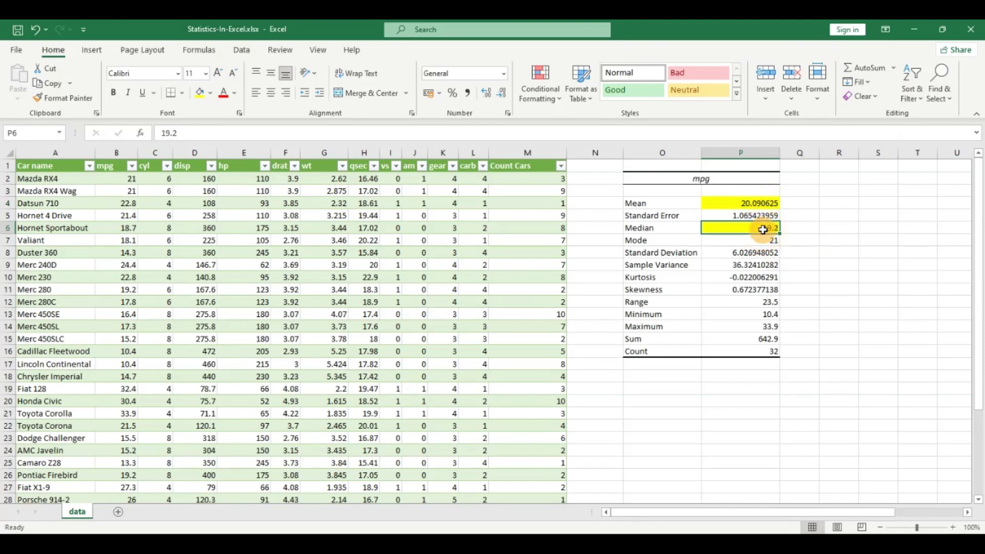
left_click(763, 240)
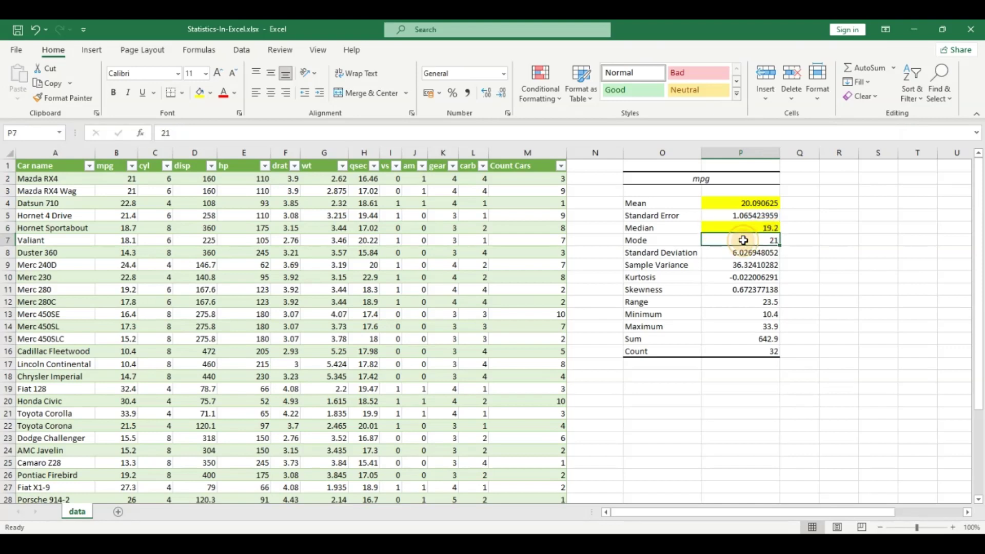
Highlight the mode in P7, the standard deviation in P8 and the sample variance in P9 with a yellow fill
left_click(202, 95)
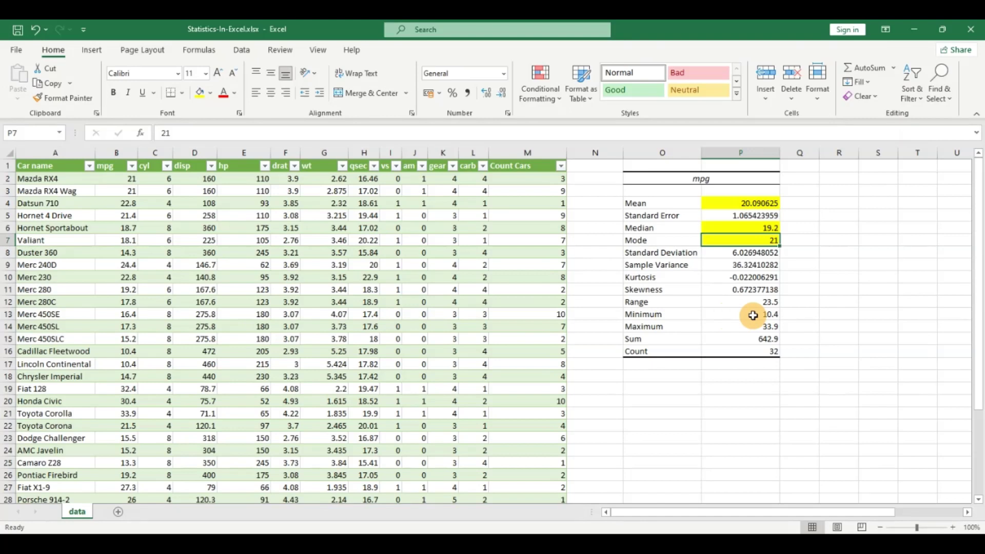
left_click(745, 252)
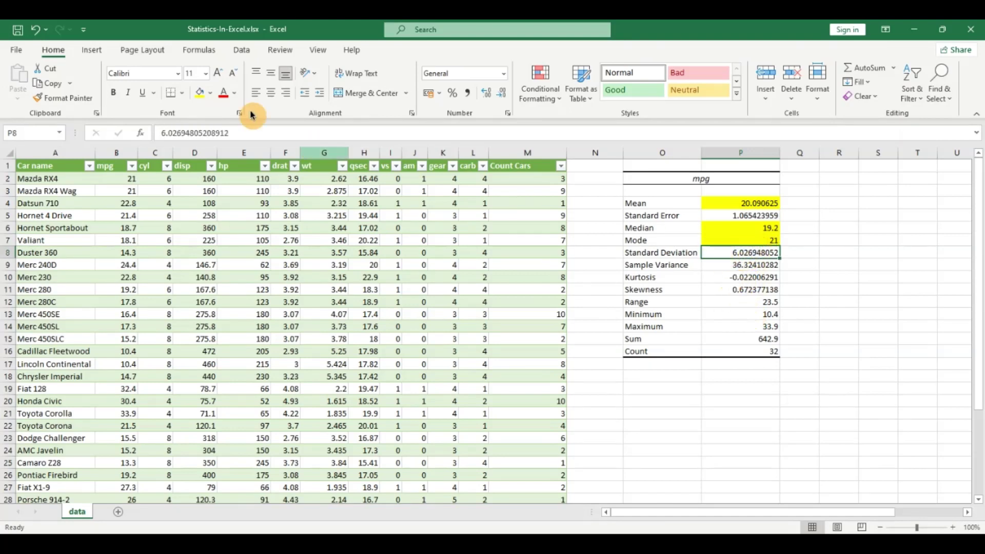
left_click(194, 93)
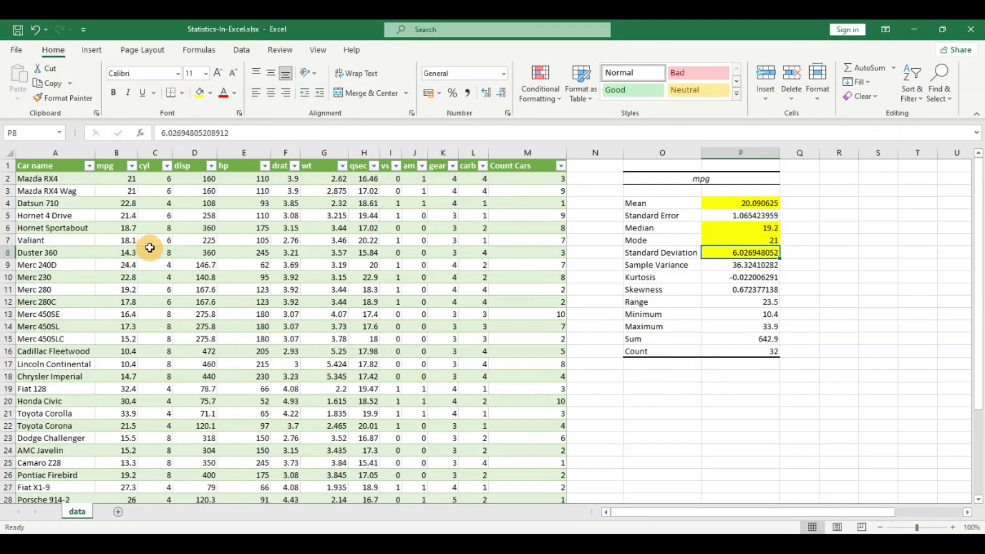
left_click(122, 179)
left_click(125, 200)
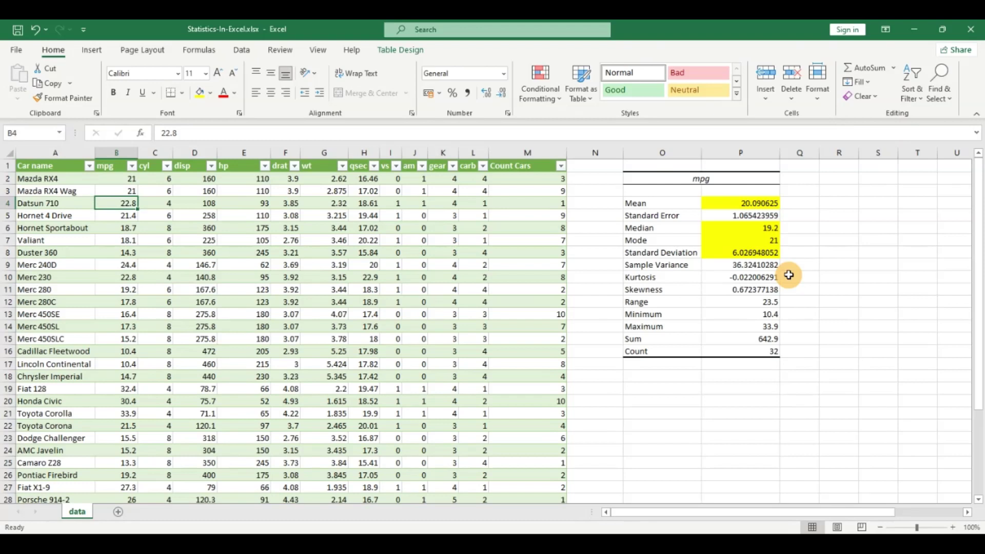
left_click(753, 265)
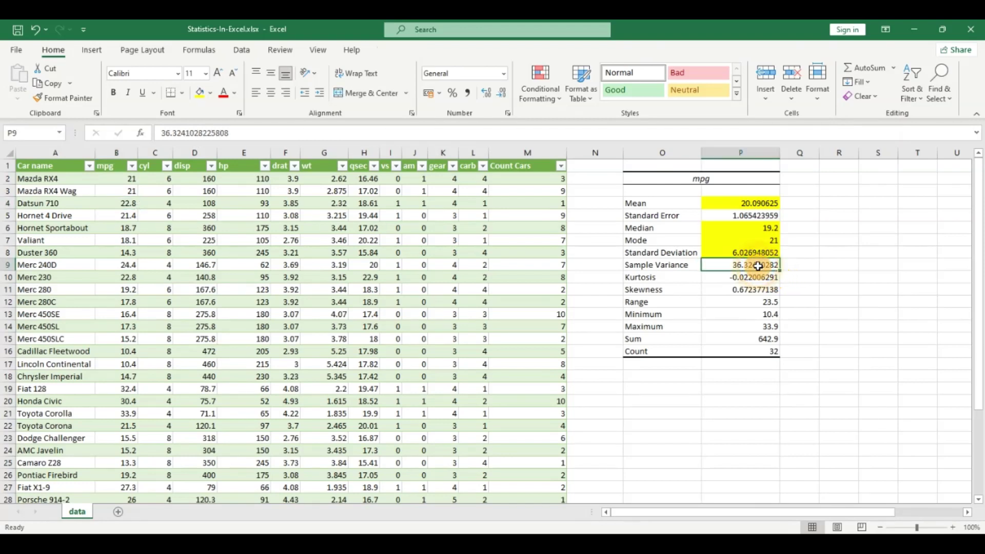
left_click(199, 93)
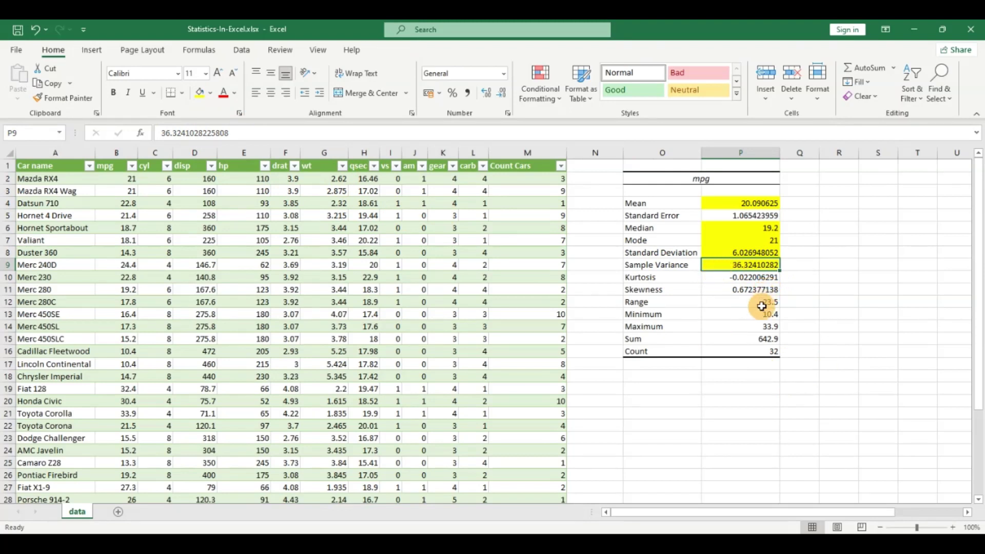
Review the skewness, range, minimum, maximum and sum in the mpg summary statistics
left_click(740, 290)
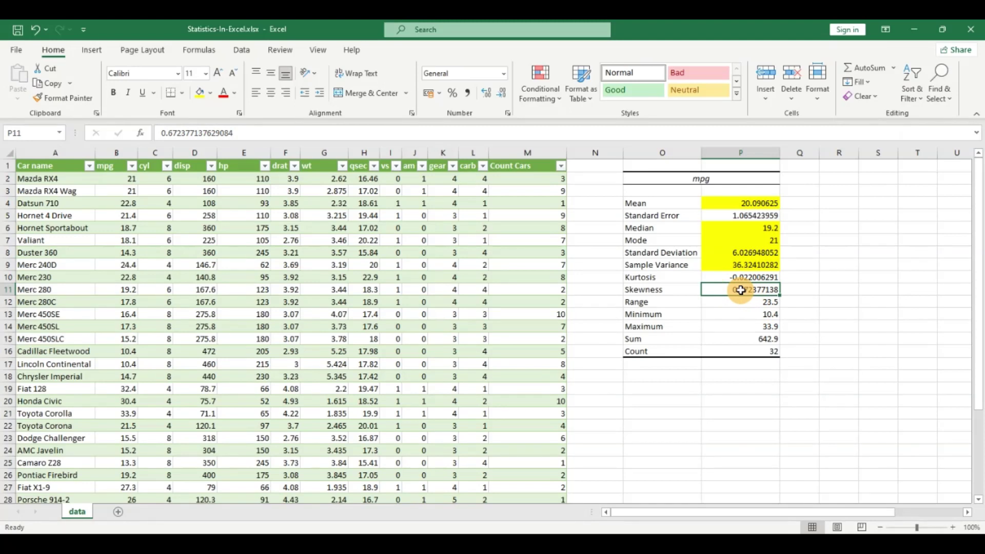
left_click(749, 325)
left_click(750, 308)
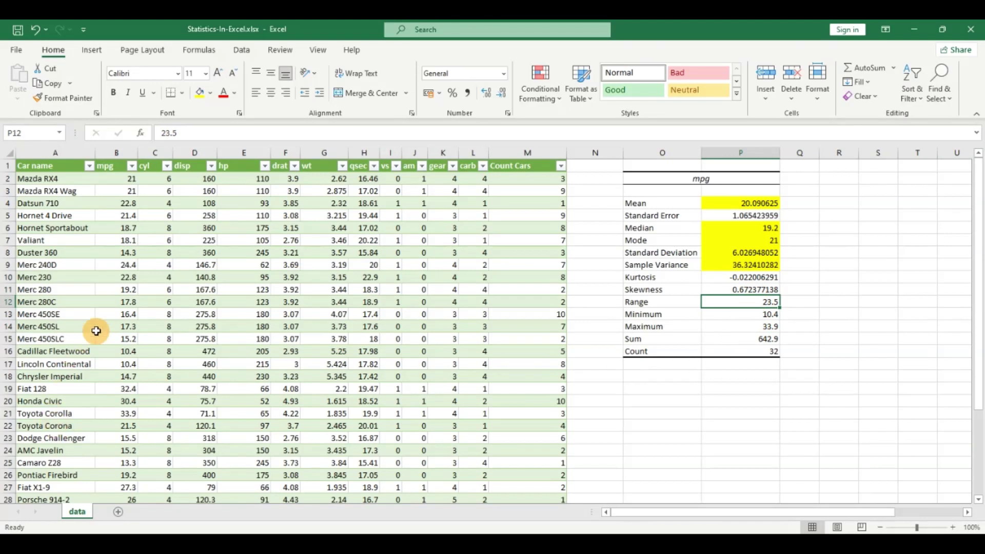
left_click(764, 316)
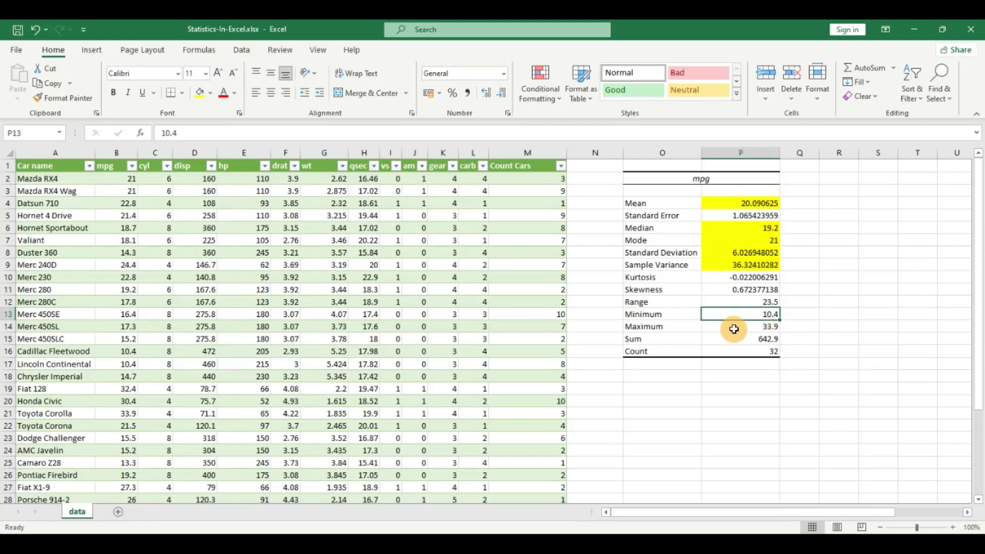
left_click(749, 337)
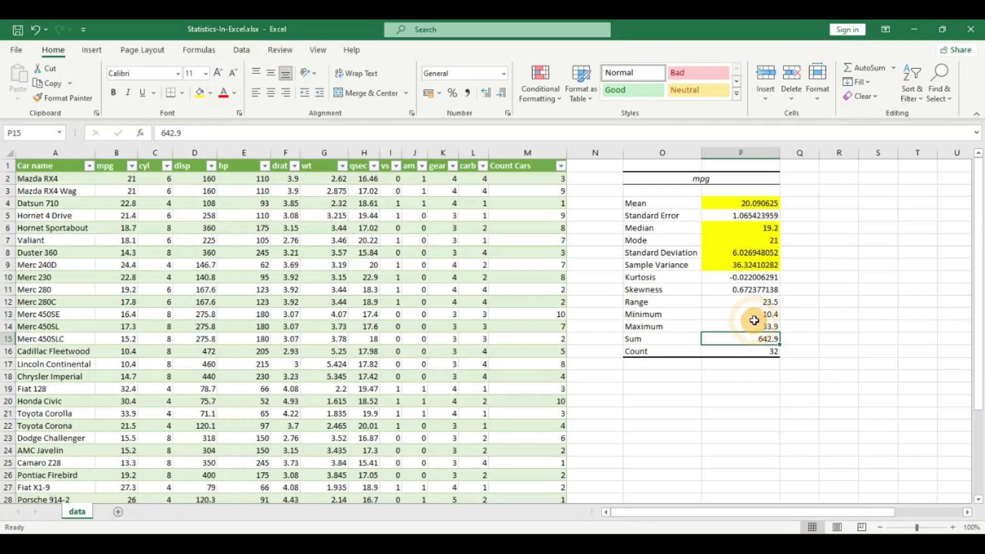
left_click(754, 315)
left_click(758, 327)
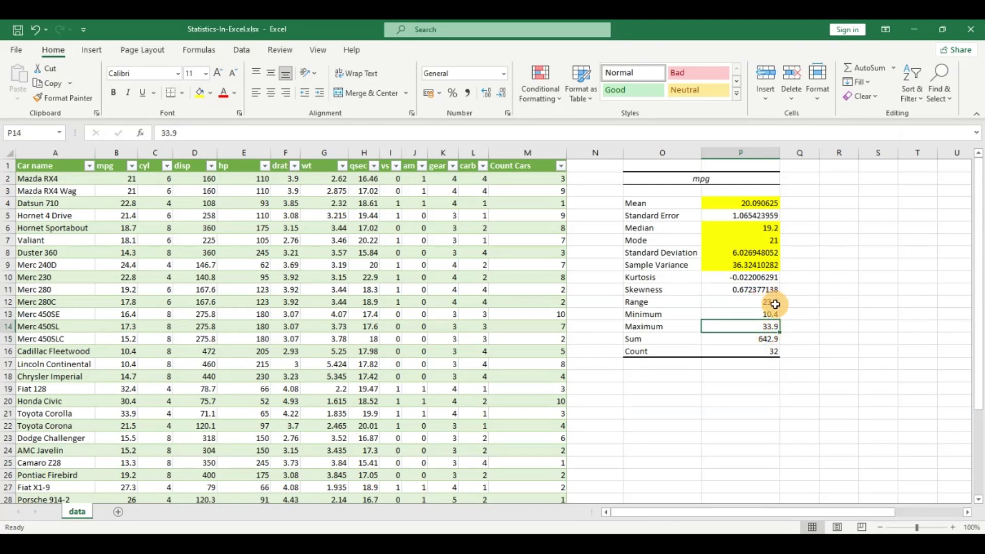
left_click(768, 313)
left_click(755, 327)
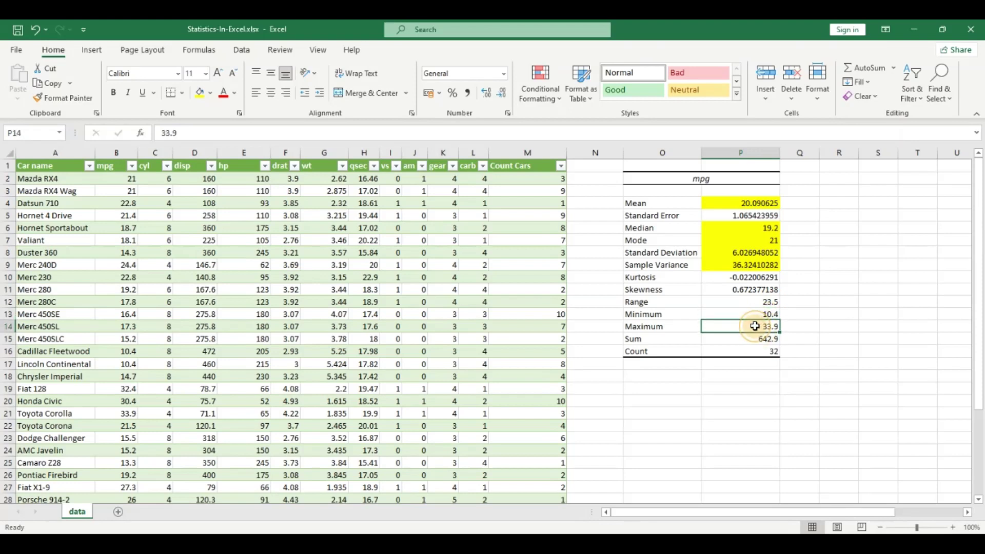
Highlight the range, minimum and maximum in P12:P14 and the count in P16 with a yellow fill
left_click_drag(753, 302, 756, 324)
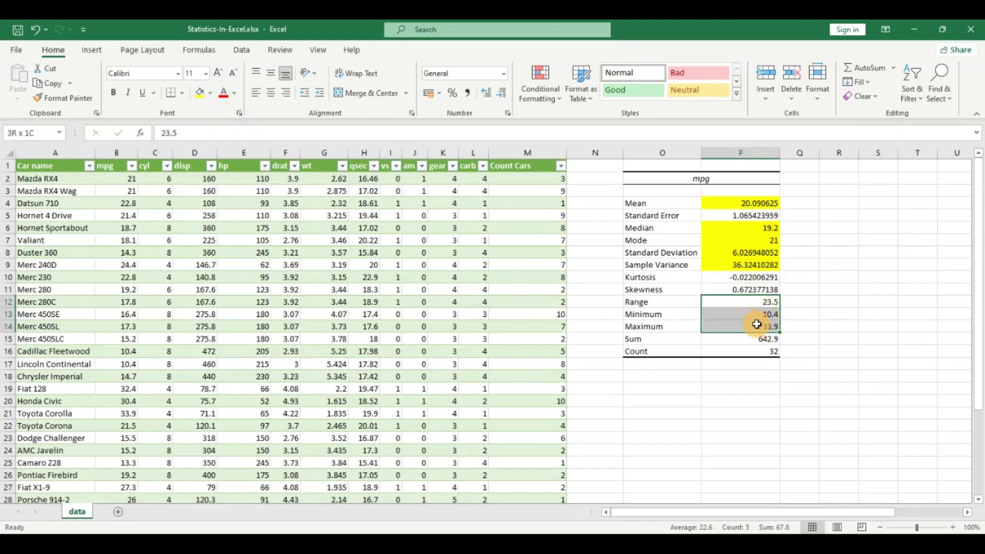
left_click(200, 92)
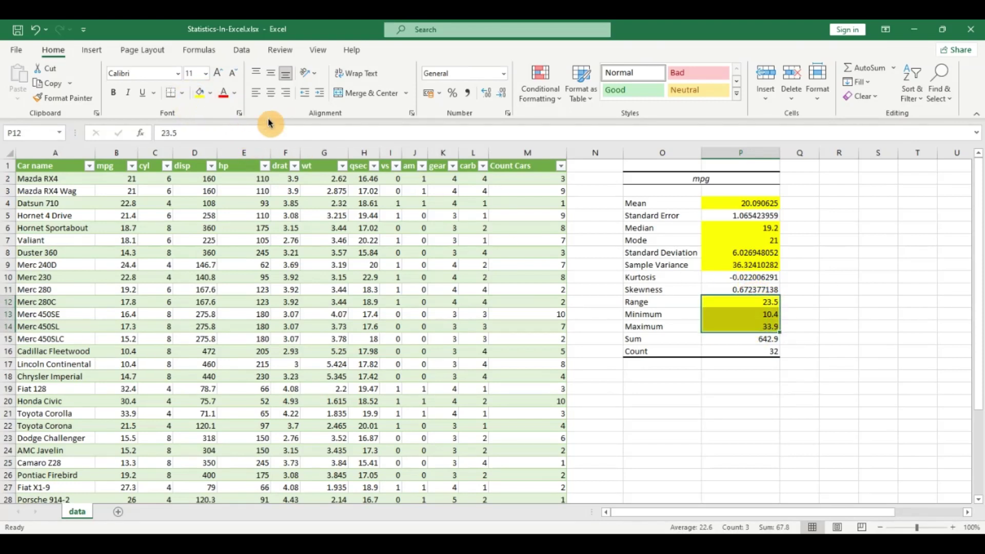
left_click(748, 351)
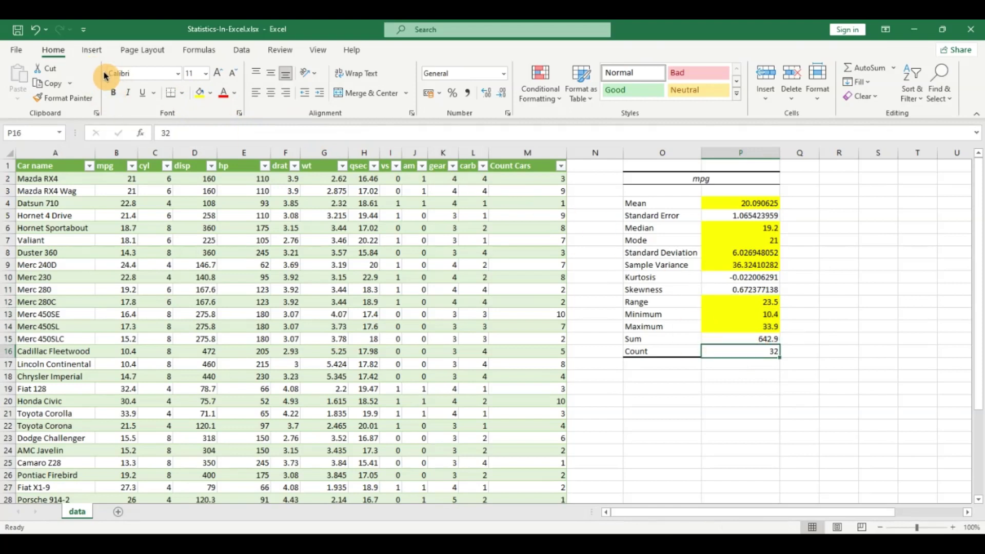
left_click(199, 93)
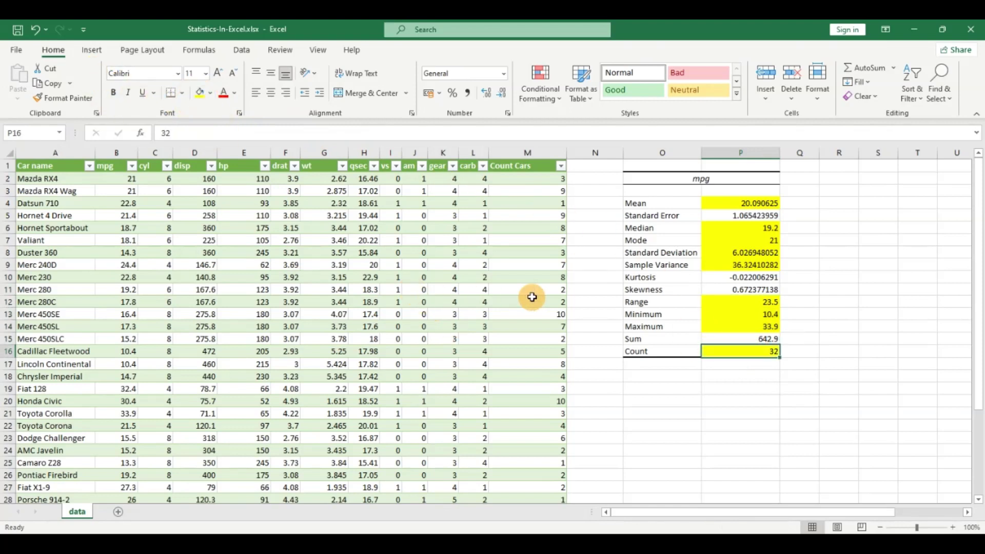
Compare the first mpg value in column B with the mpg median and the first Count Cars value in column M
left_click(126, 180)
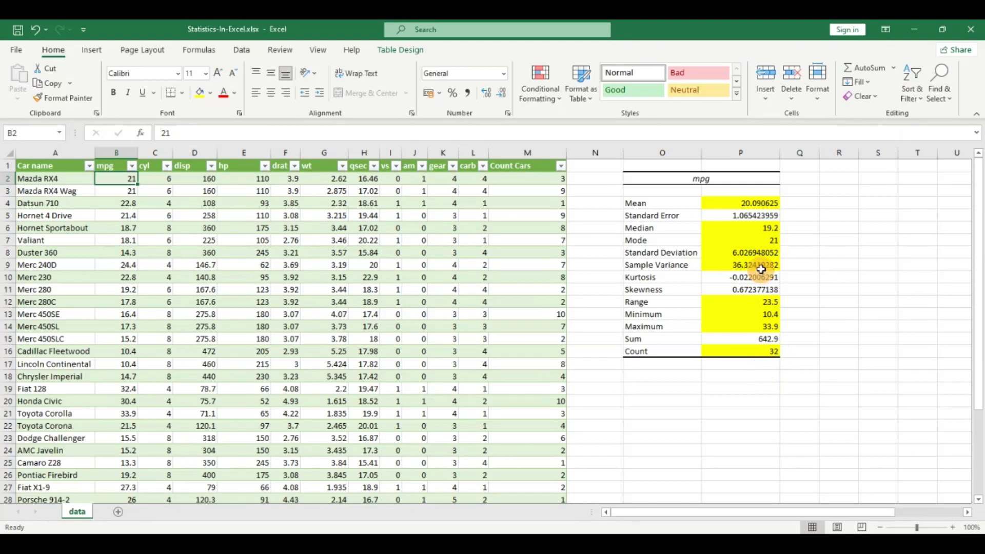
left_click(738, 230)
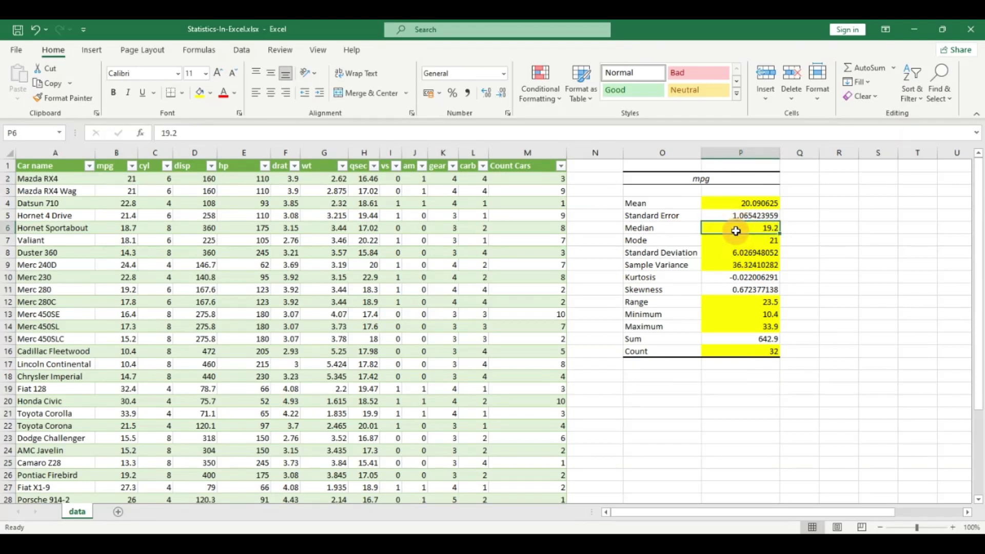
left_click(543, 179)
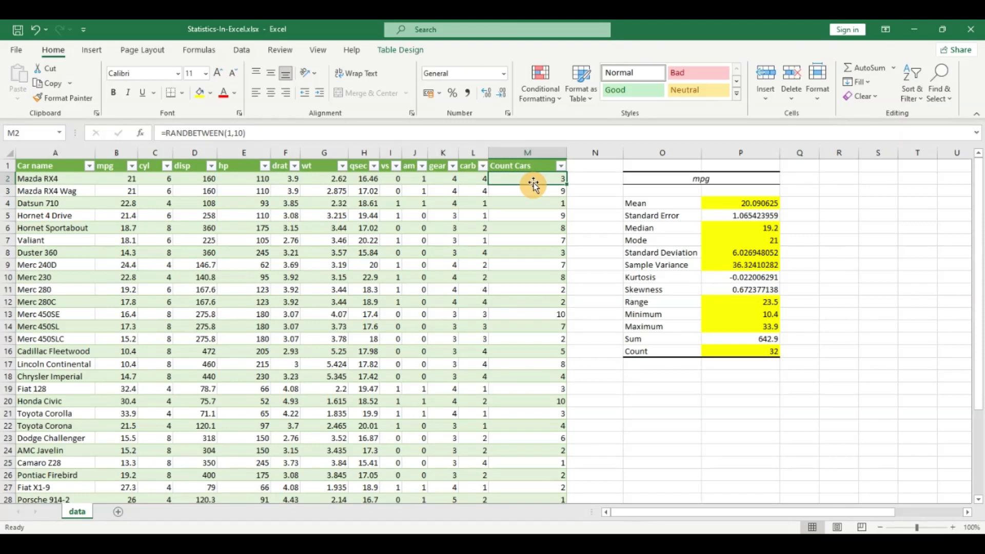
left_click(128, 178)
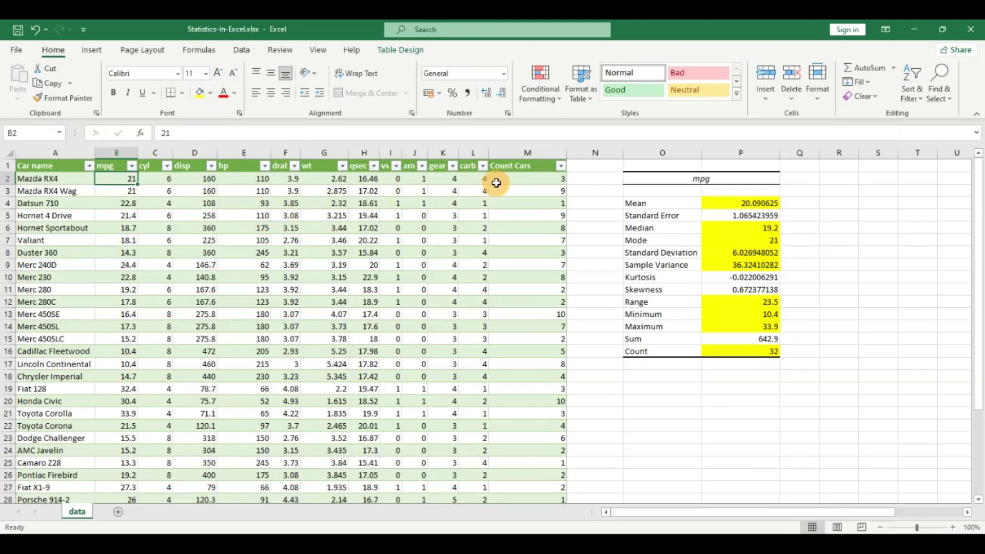
left_click(523, 178)
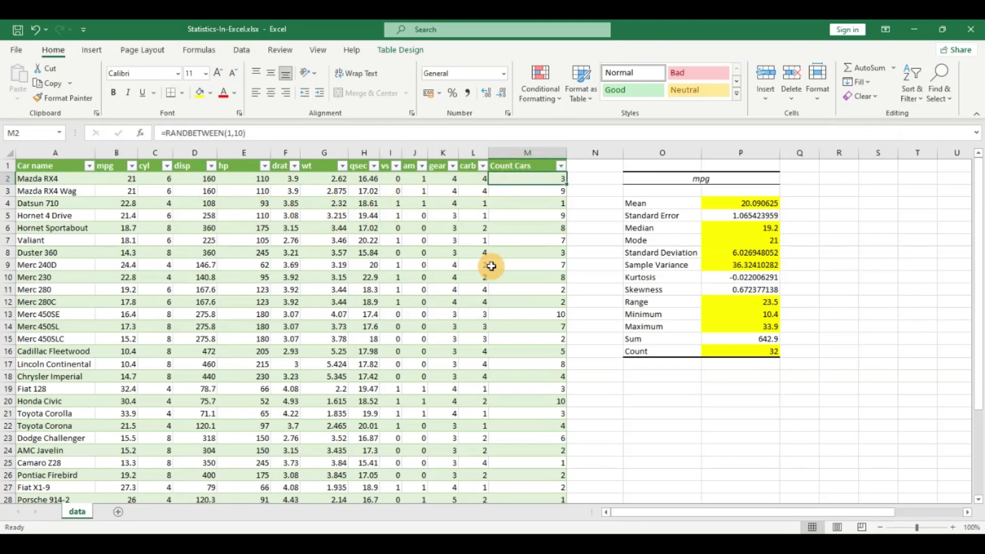
Go through the cyl values of the first few cars in column C
left_click(165, 179)
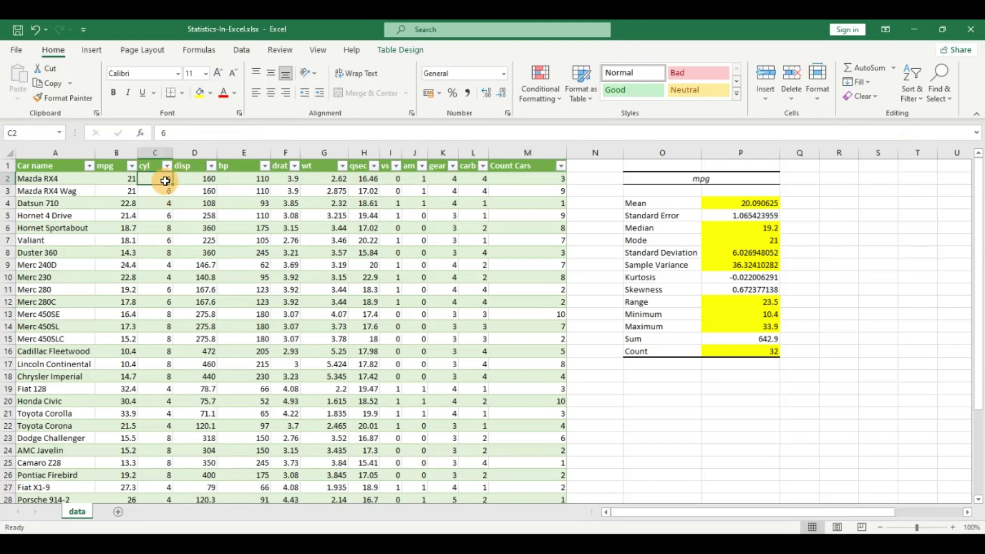
key("Down")
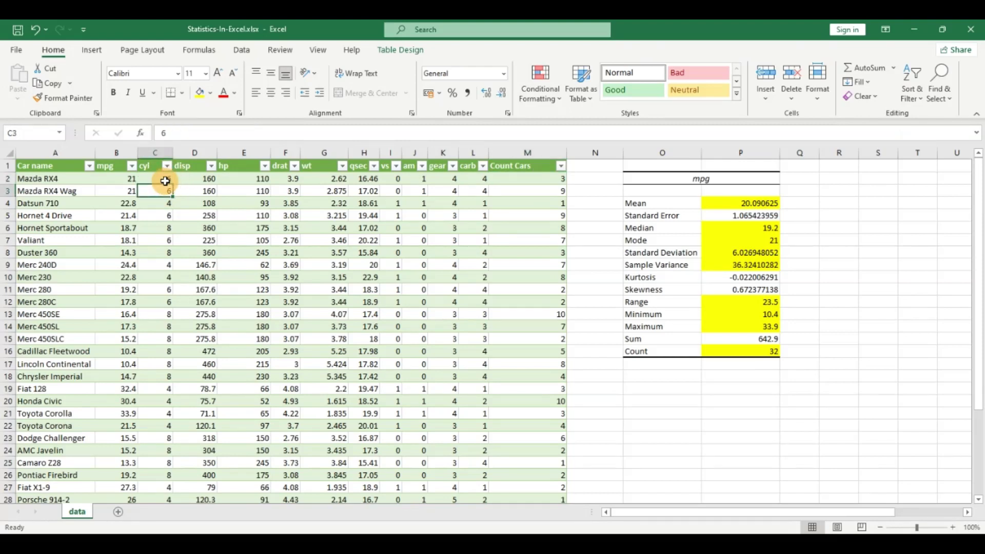
key("Down")
key("Down")
key("Down")
key("Down")
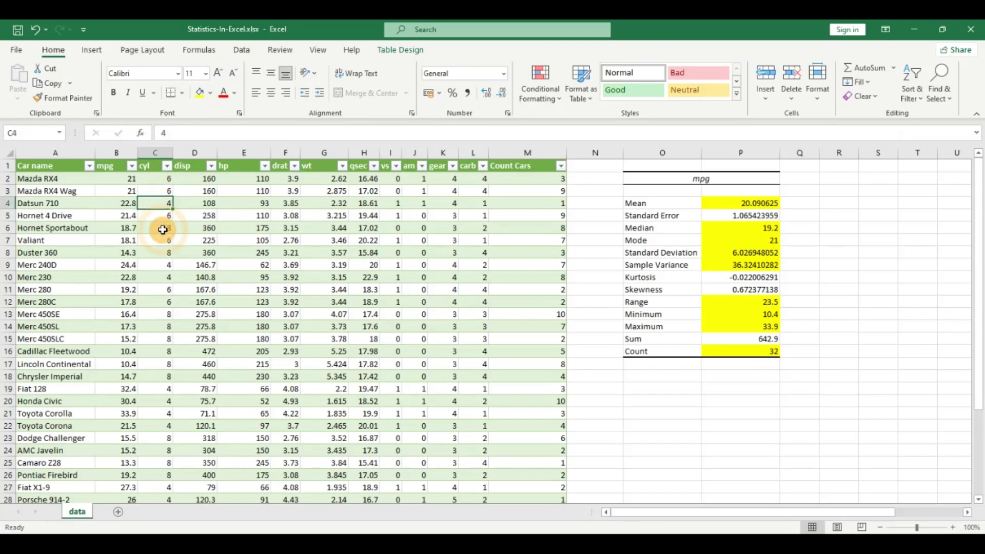
Check the distinct values in the cyl column's filter list against the column's cells, without applying a filter
left_click(166, 166)
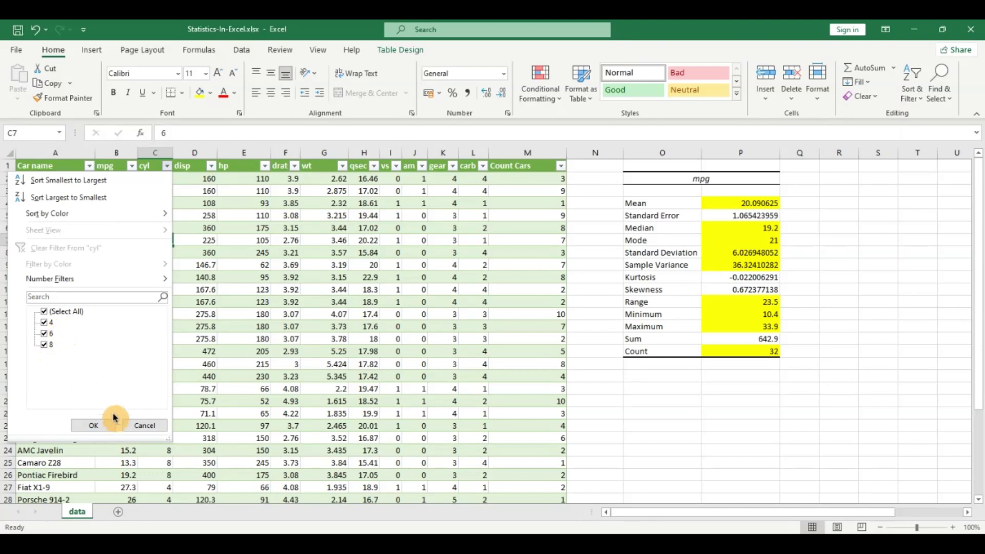
left_click(144, 426)
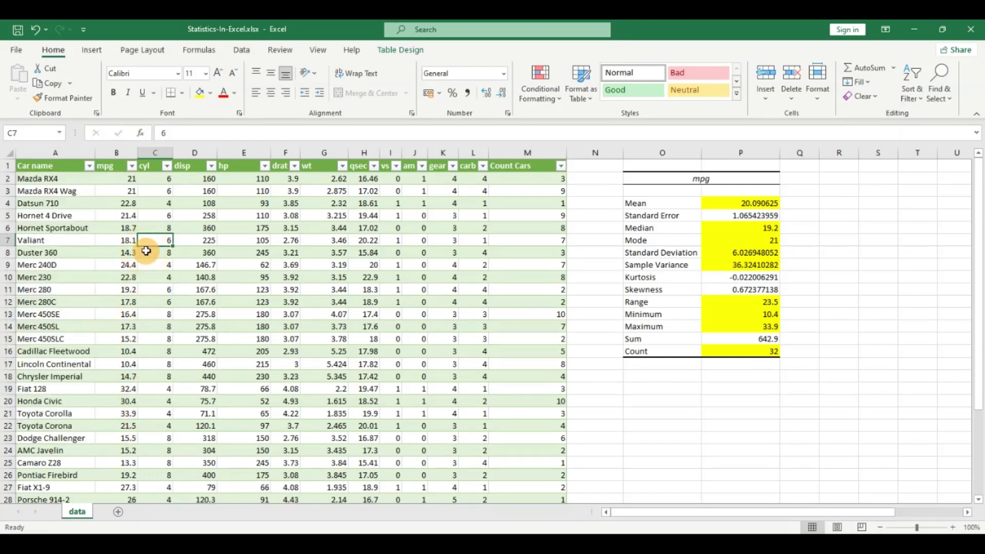
left_click(167, 166)
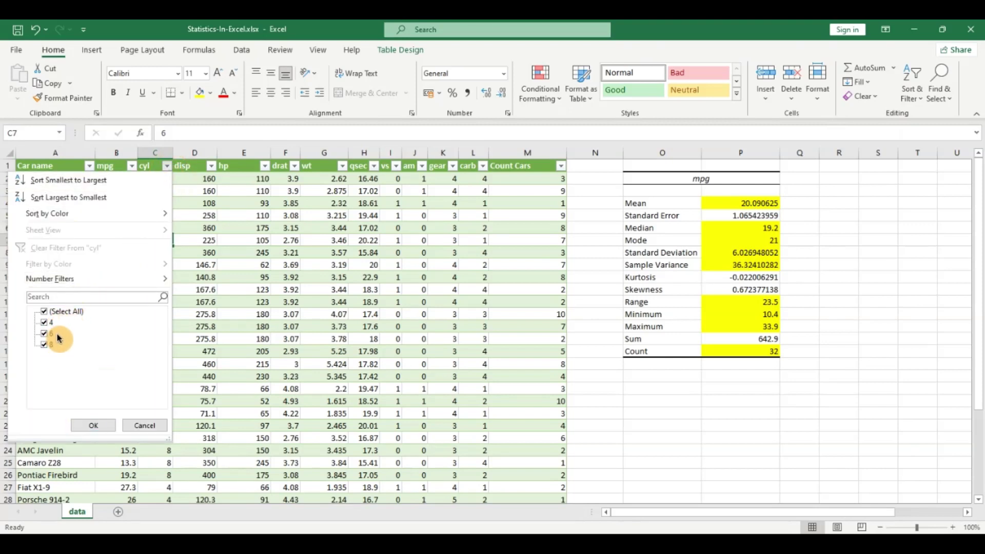
left_click(132, 429)
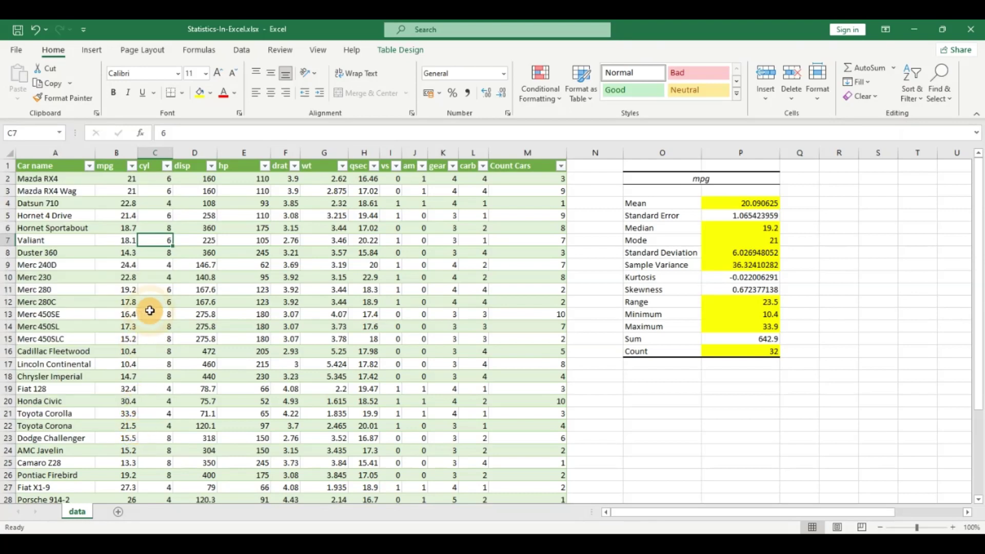
left_click(155, 190)
left_click(155, 181)
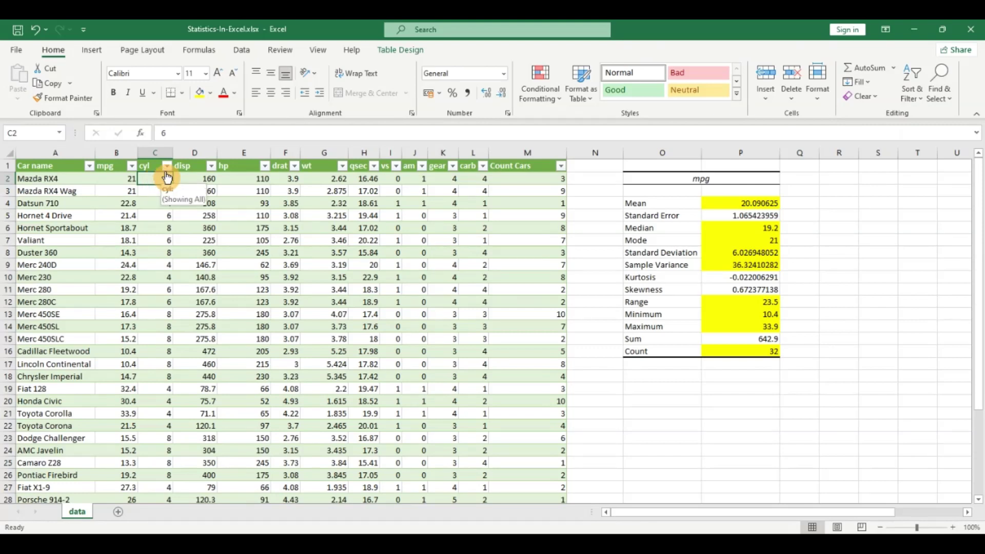
left_click(167, 166)
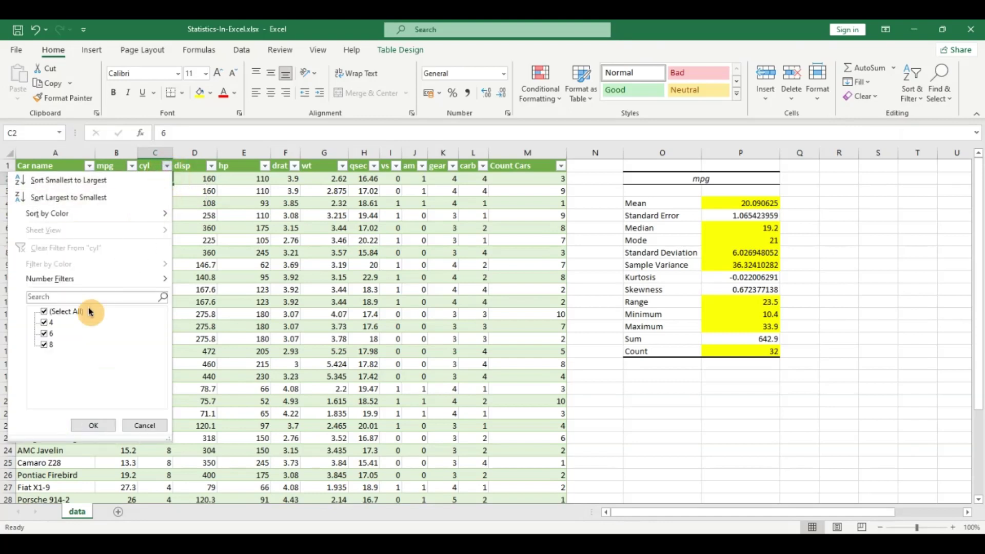
left_click(156, 431)
left_click(159, 240)
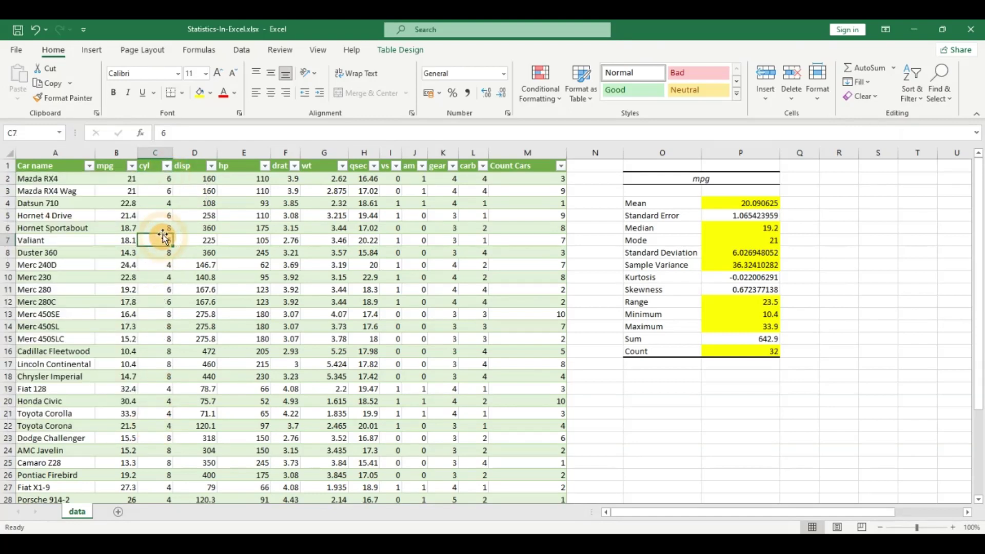
Create a PivotTable from the cars table on the existing data worksheet, placed at cell O19
left_click(90, 52)
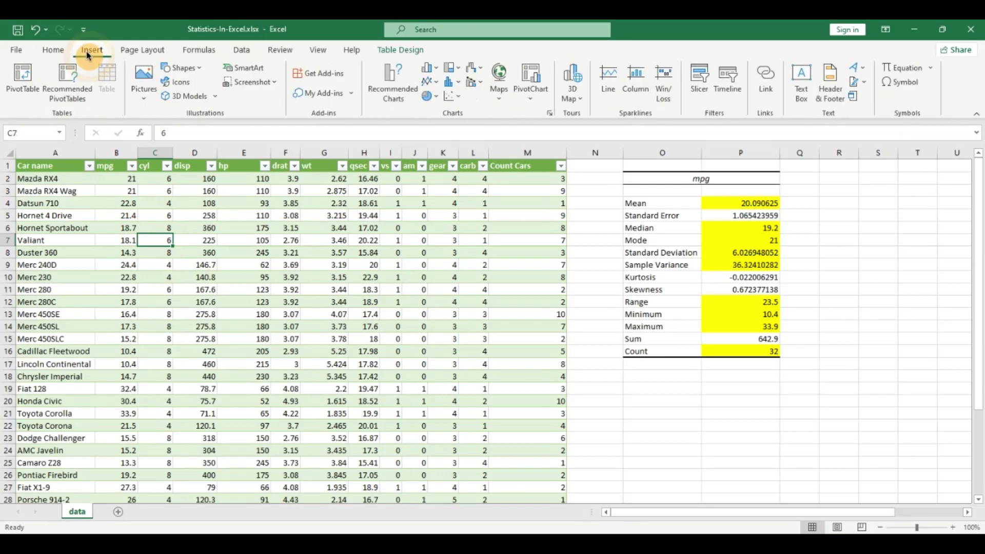
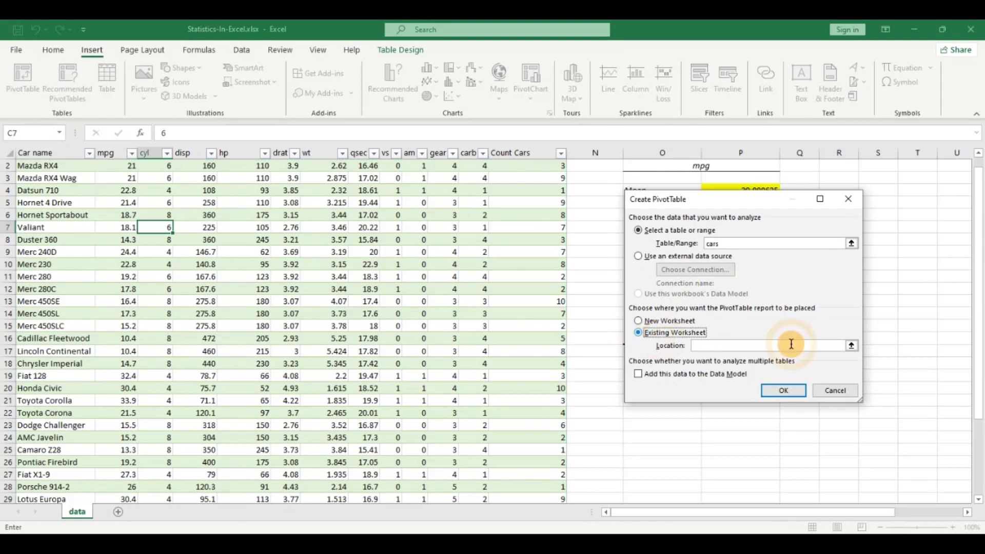
left_click(851, 345)
left_click(643, 375)
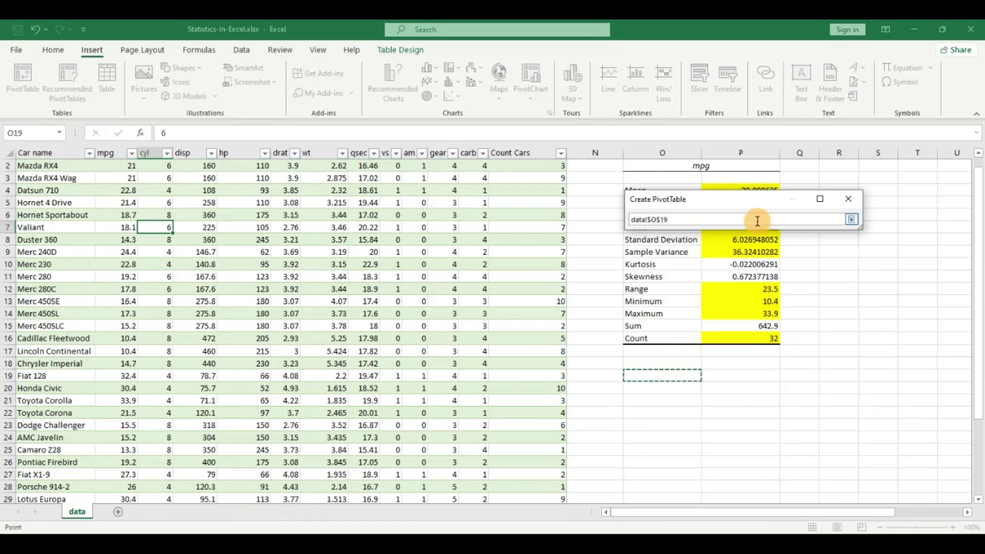
left_click(852, 219)
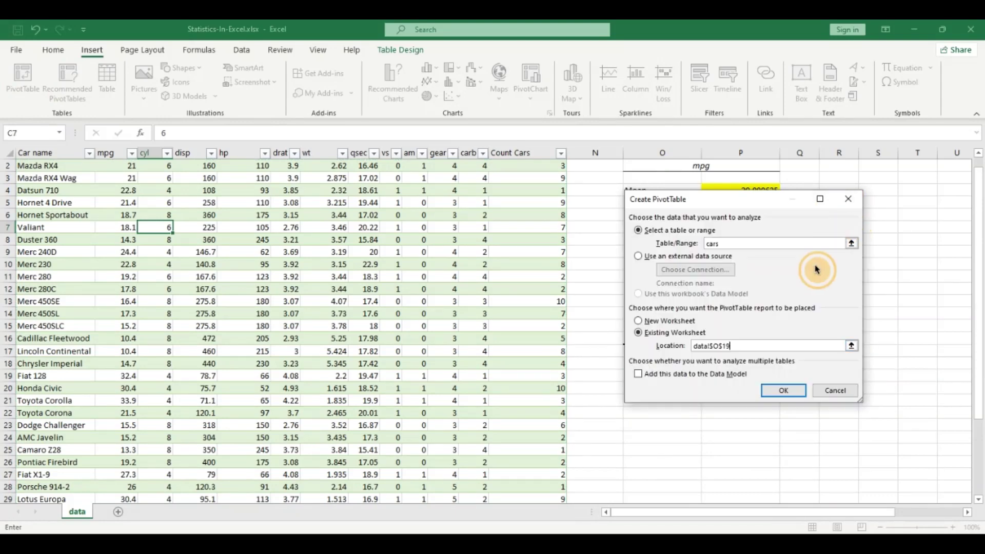
left_click(776, 392)
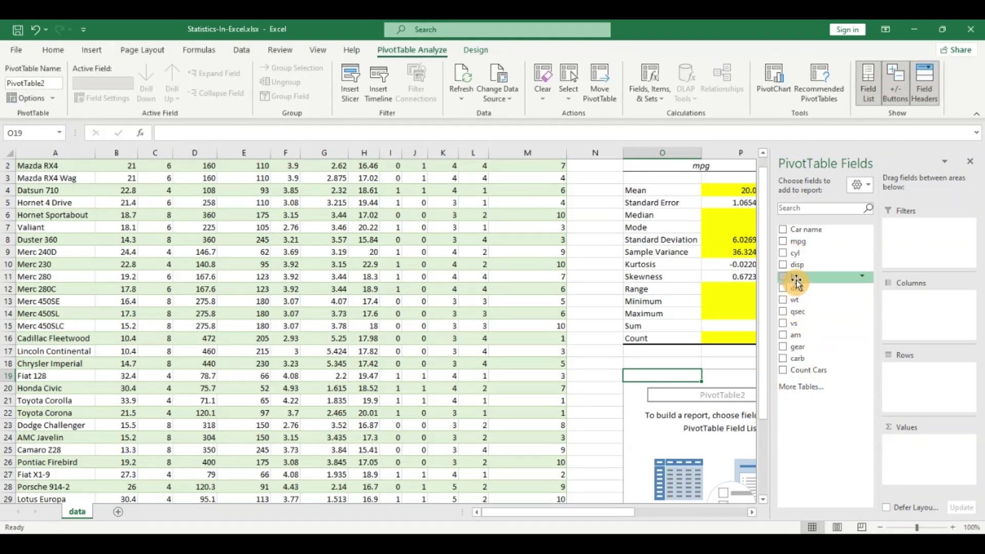
Use cyl as both the row field and the value field, summarise its values by Count, and close the field list
left_click_drag(799, 257, 912, 374)
left_click_drag(794, 253, 906, 442)
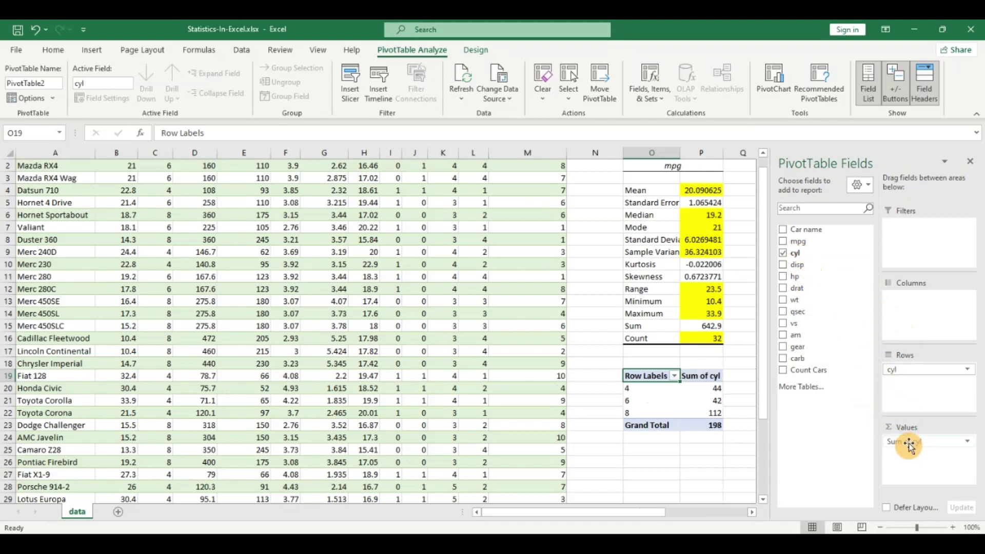
left_click(954, 444)
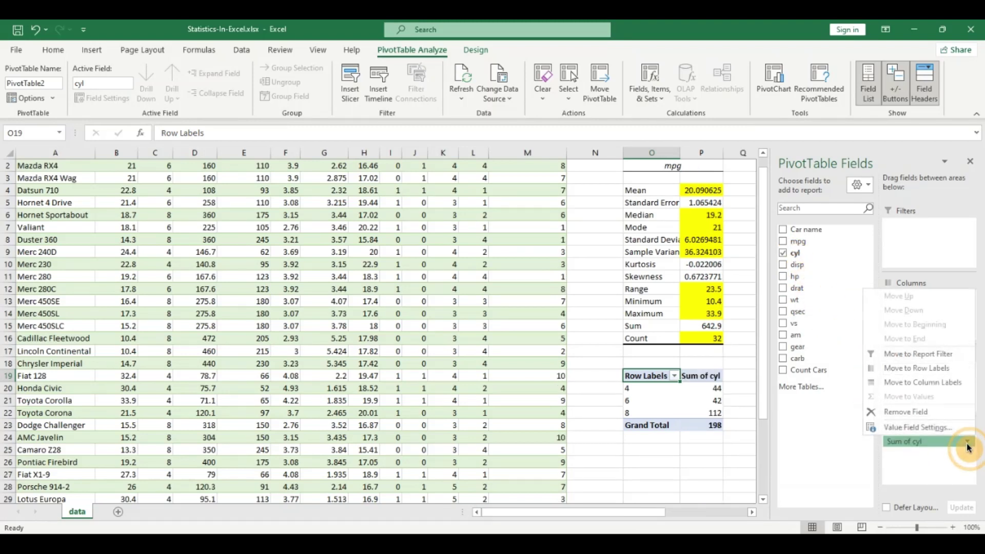
left_click(944, 429)
left_click(659, 317)
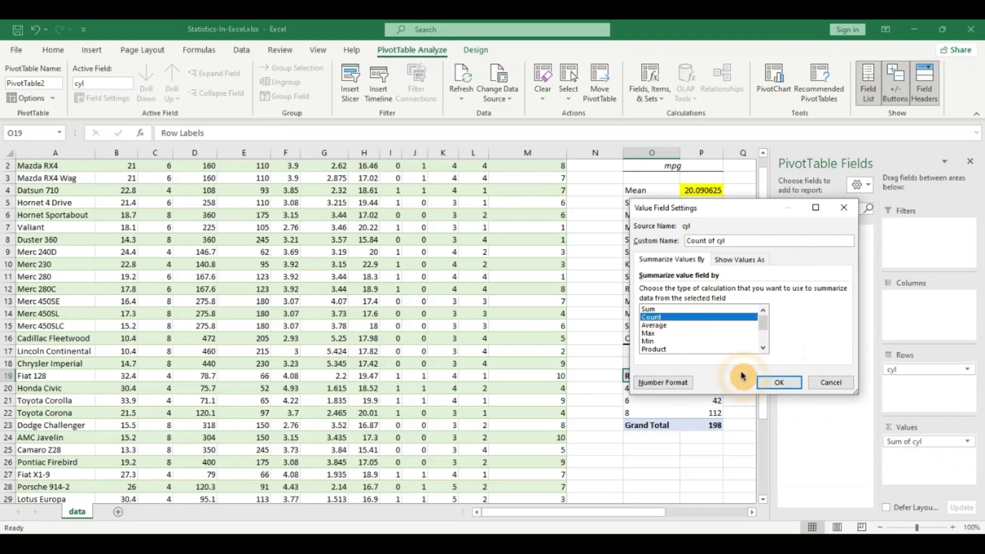
left_click(779, 382)
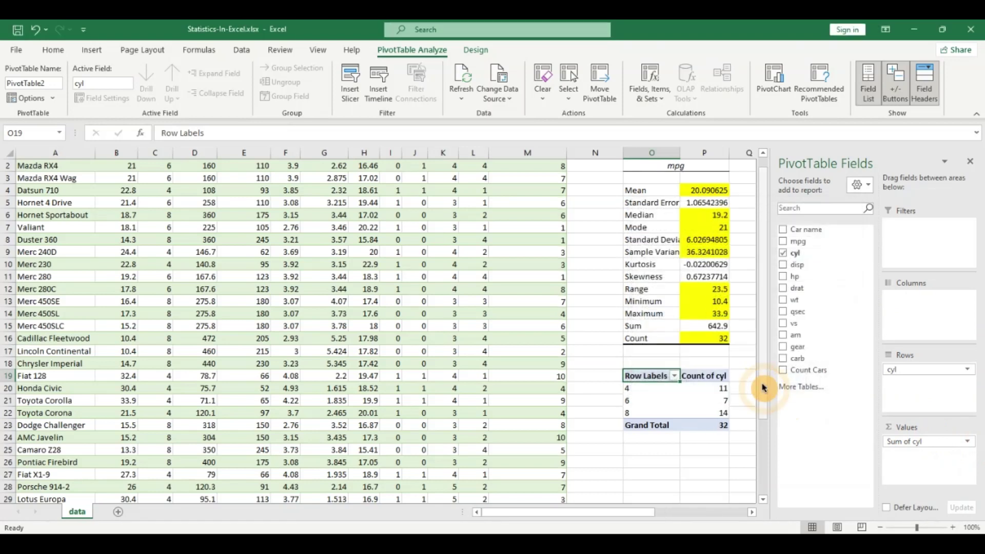
left_click(970, 162)
Show the PivotTable's Count of cyl values as % of Column Total
left_click(702, 390)
right_click(703, 391)
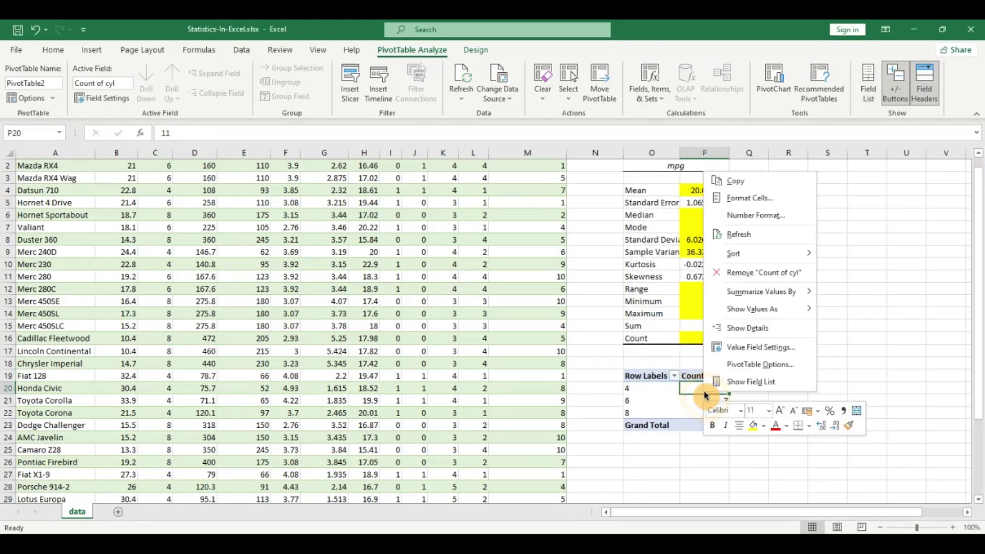
mouse_move(752, 314)
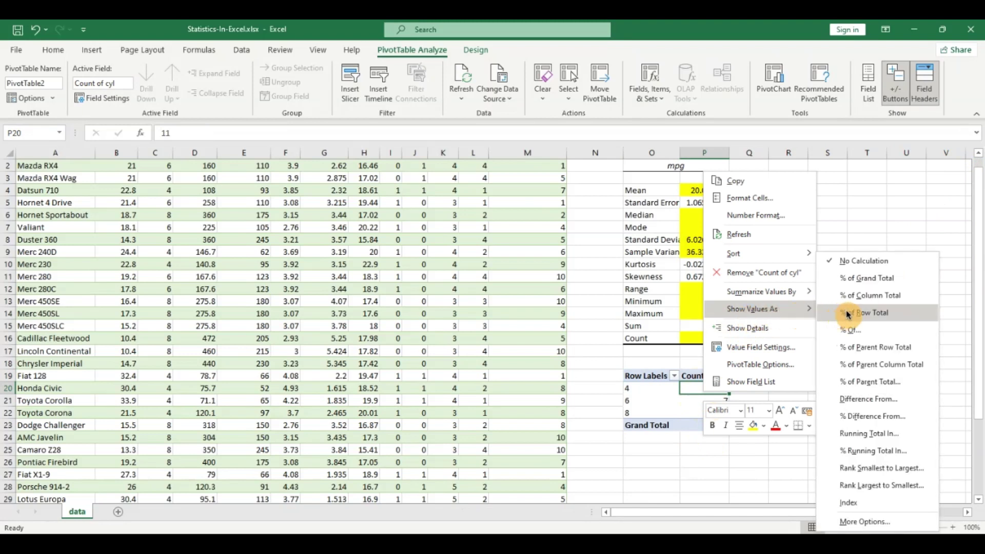
left_click(861, 302)
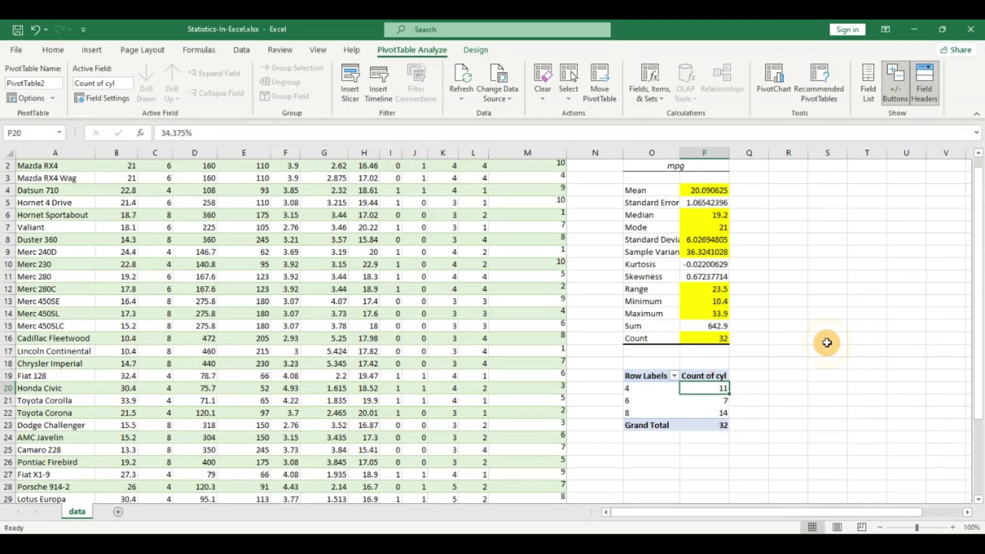
Compare the percentage shares of the 4, 6 and 8 cylinder rows in the PivotTable
left_click(704, 414)
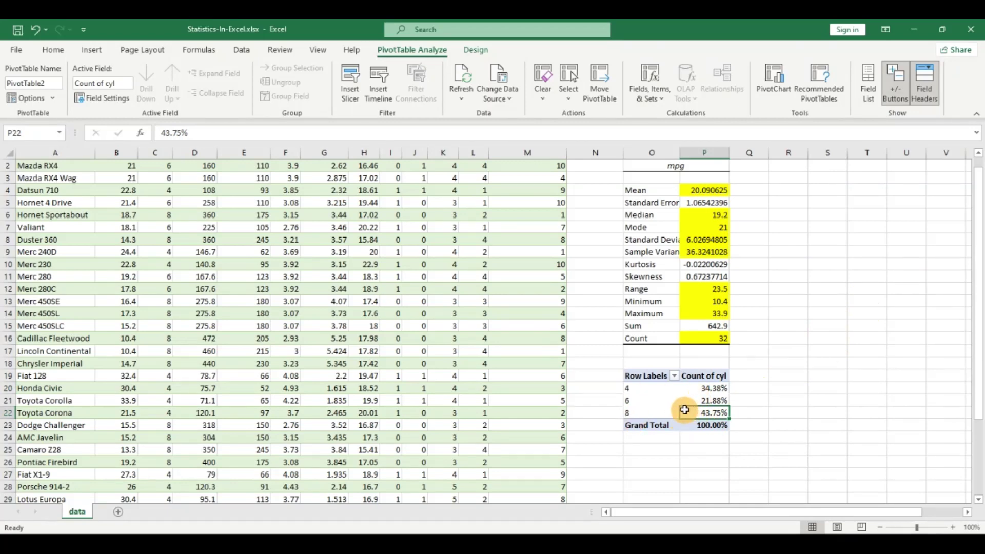
scroll(153, 360, "up", 1)
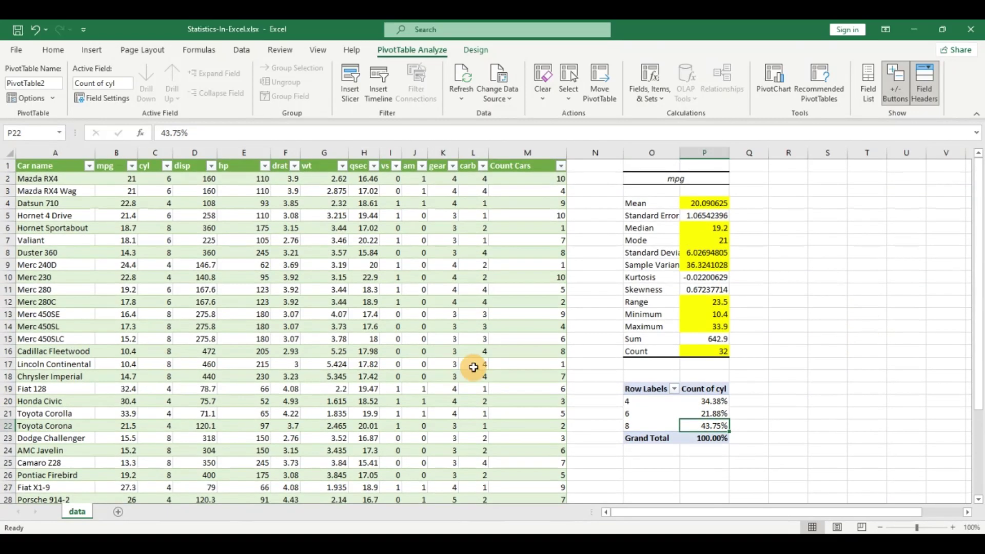
left_click(628, 424)
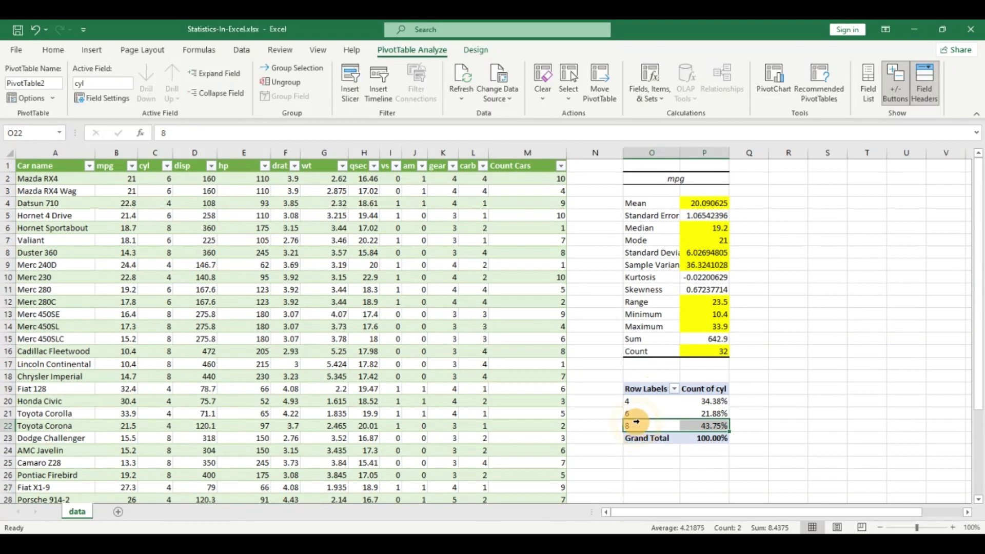
left_click(699, 428)
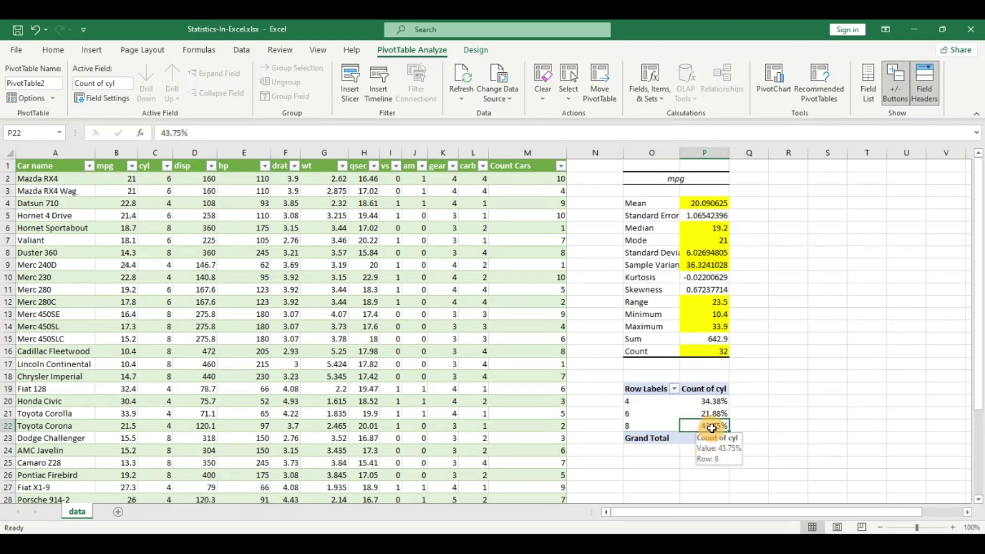
left_click(709, 400)
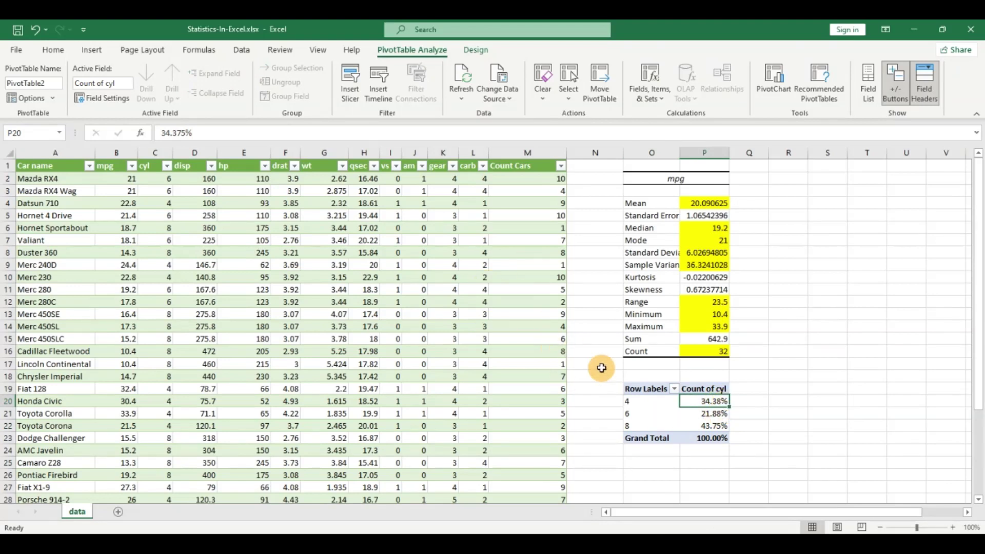
left_click(711, 414)
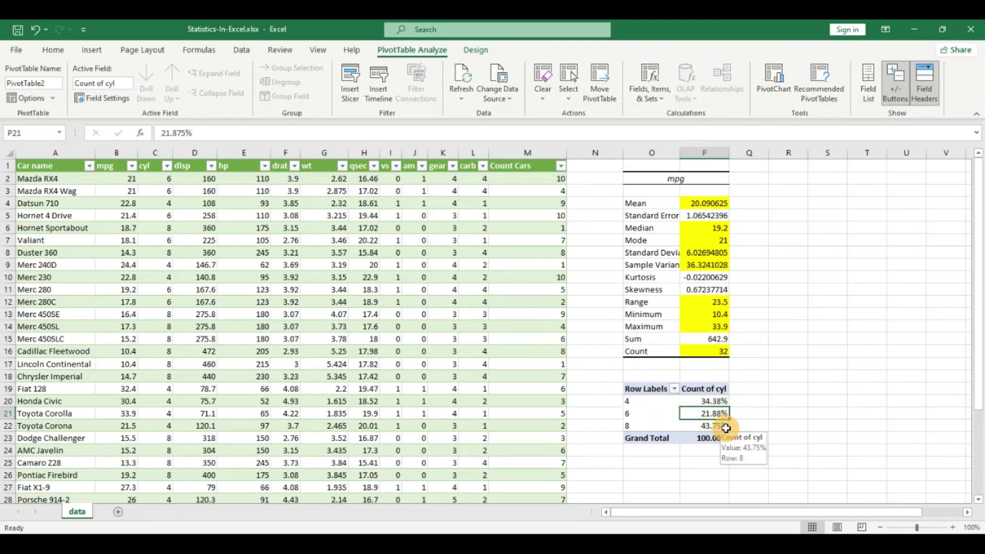
left_click(714, 427)
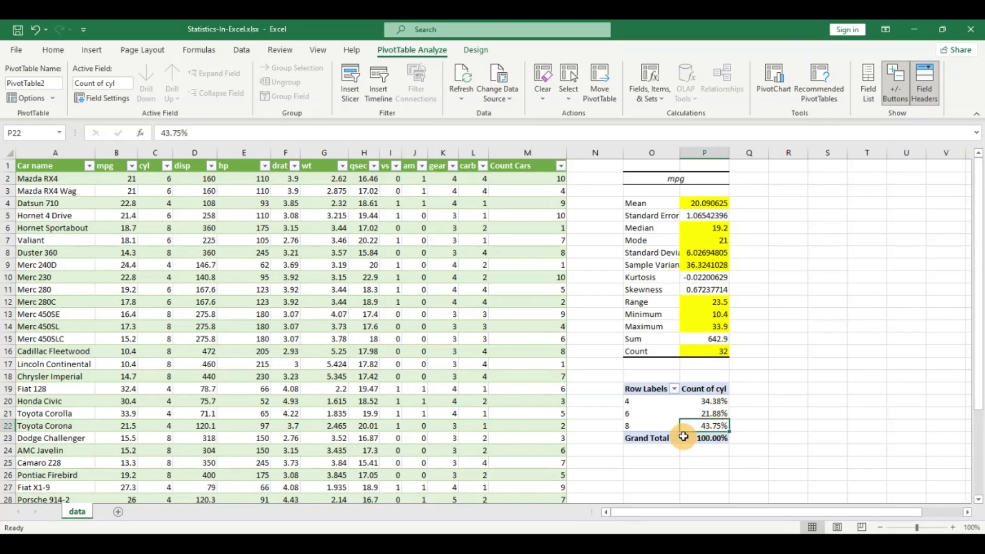
left_click(644, 426)
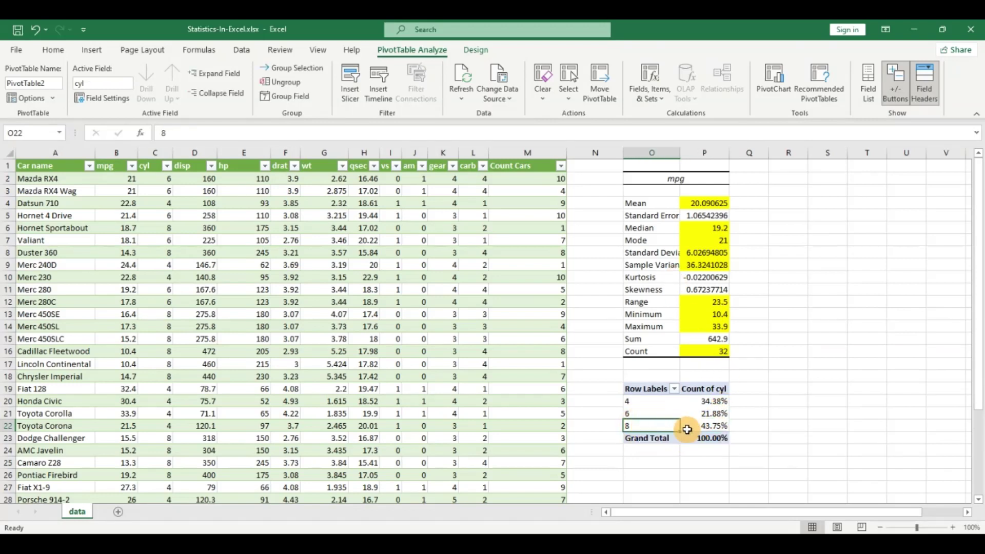
left_click(662, 406)
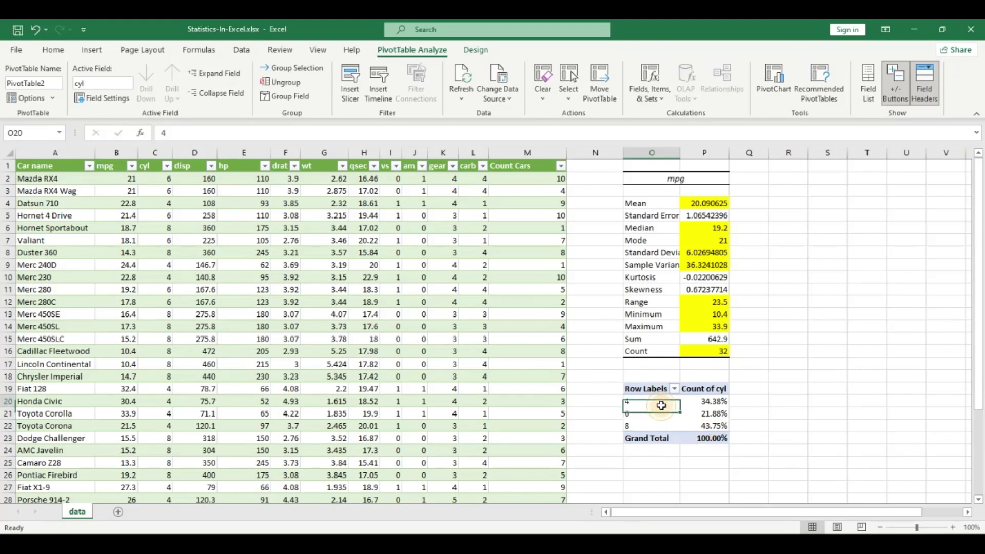
left_click(707, 428)
left_click(718, 402)
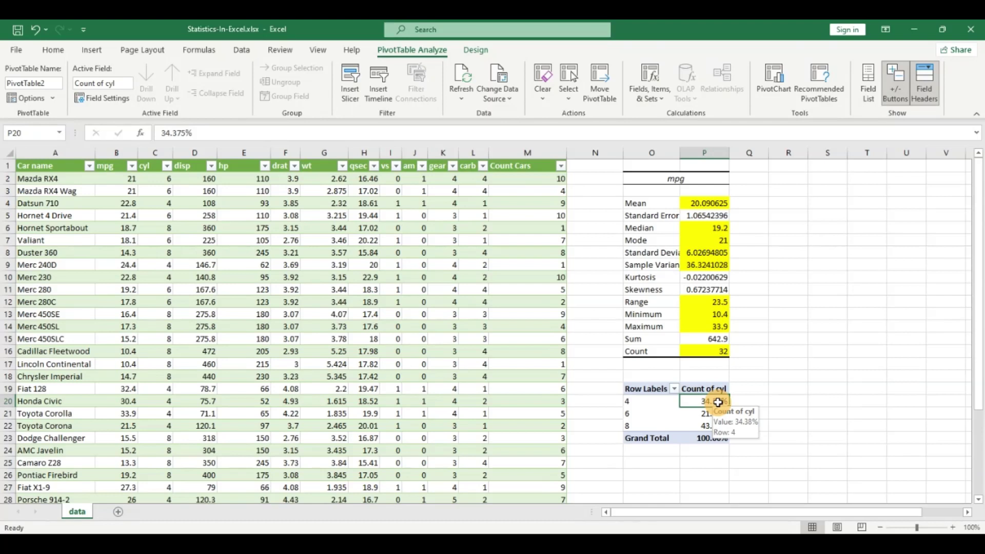
left_click(645, 425)
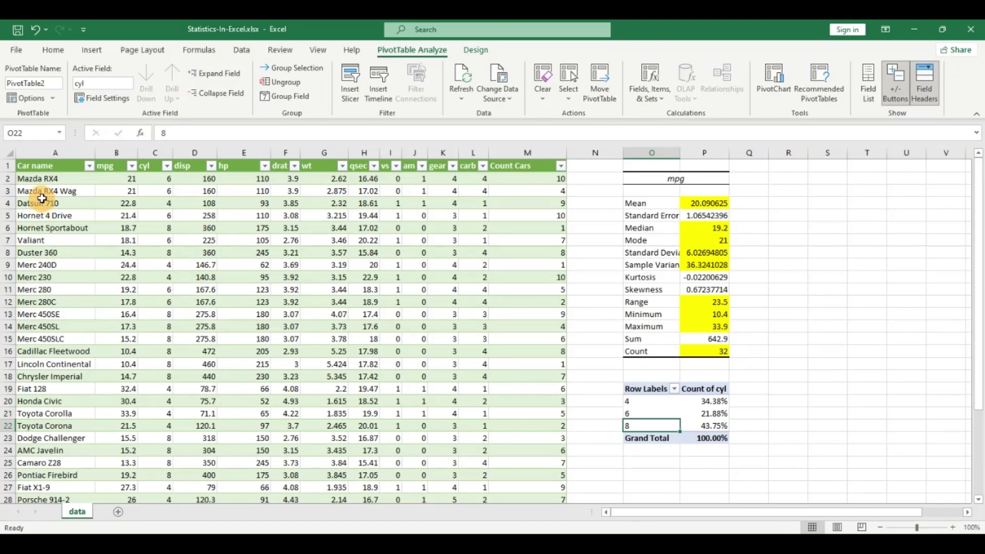
Examine the Car name column, from its header to the first car
left_click(49, 168)
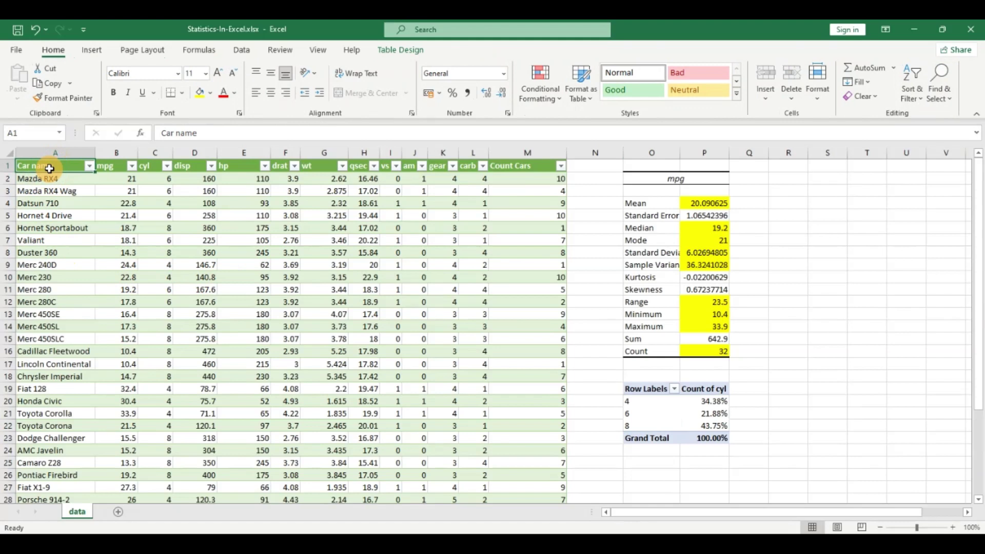
left_click(71, 180)
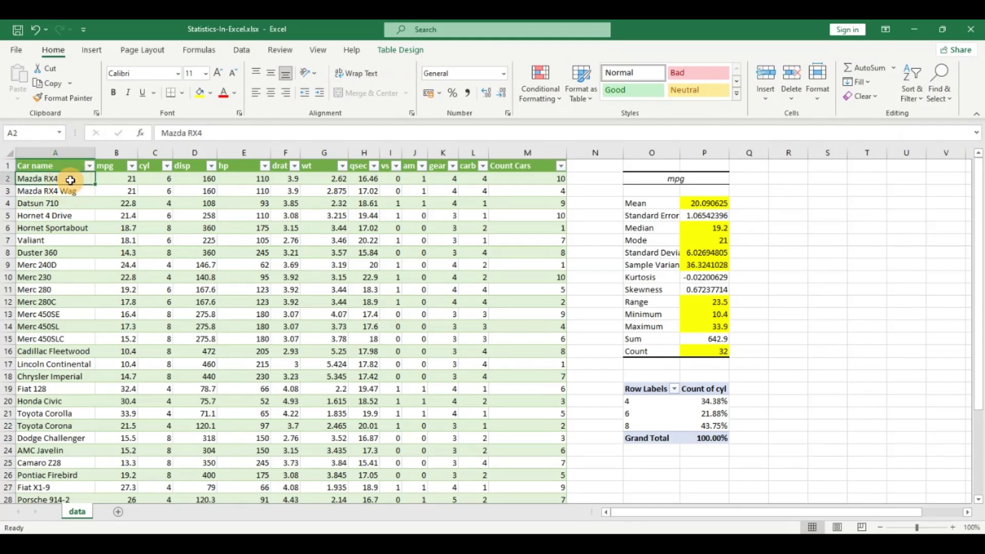